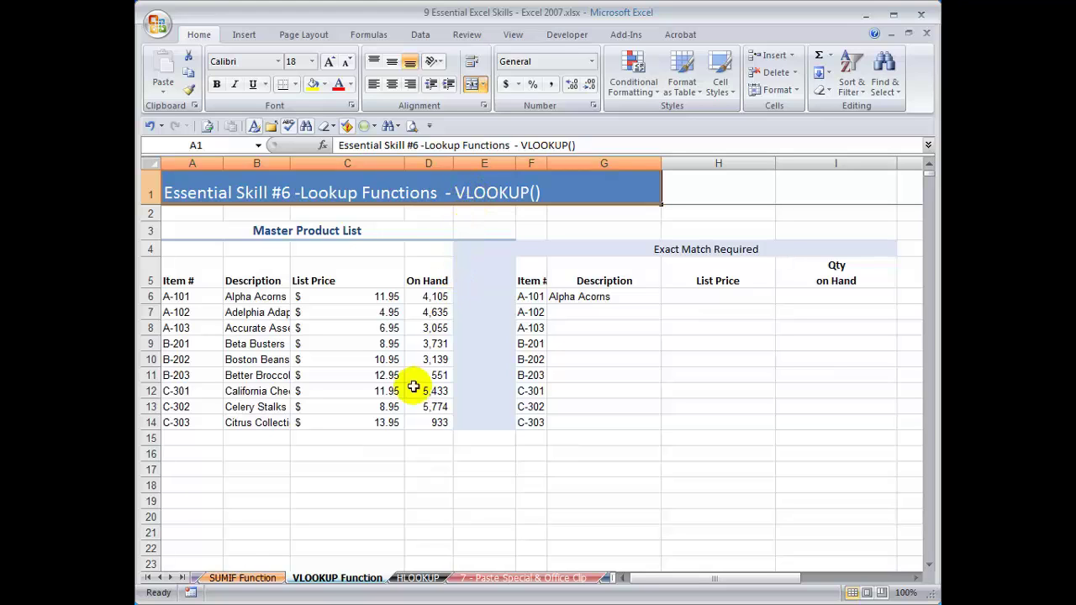
# Step: Review the HLOOKUP sheet and the Exact Match Required and Approximate Match sections of the VLOOKUP Function sheet
pyautogui.click(418, 580)
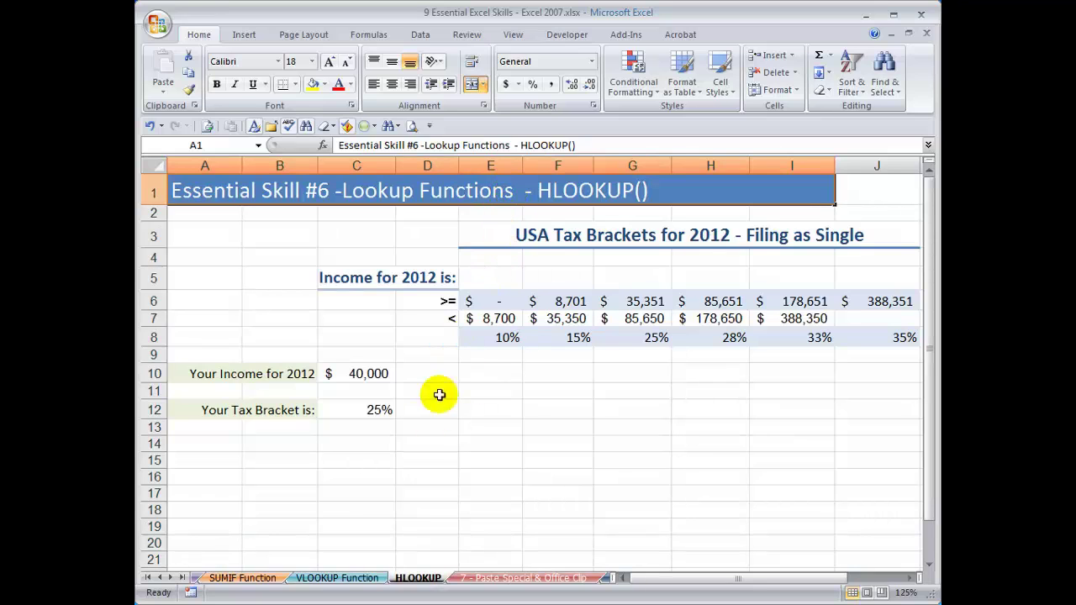
pyautogui.click(364, 581)
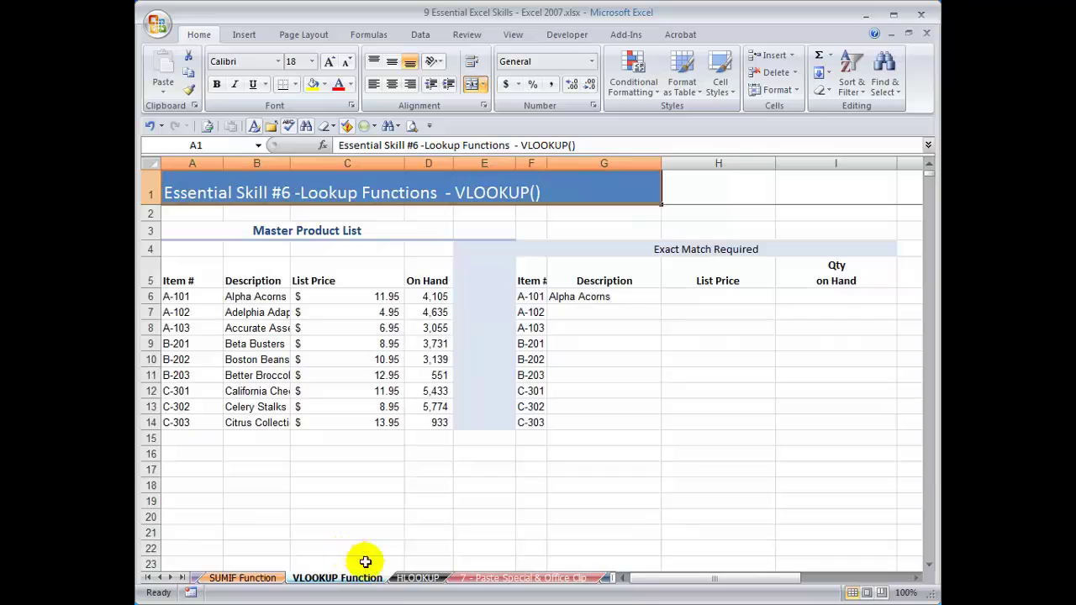
pyautogui.click(606, 247)
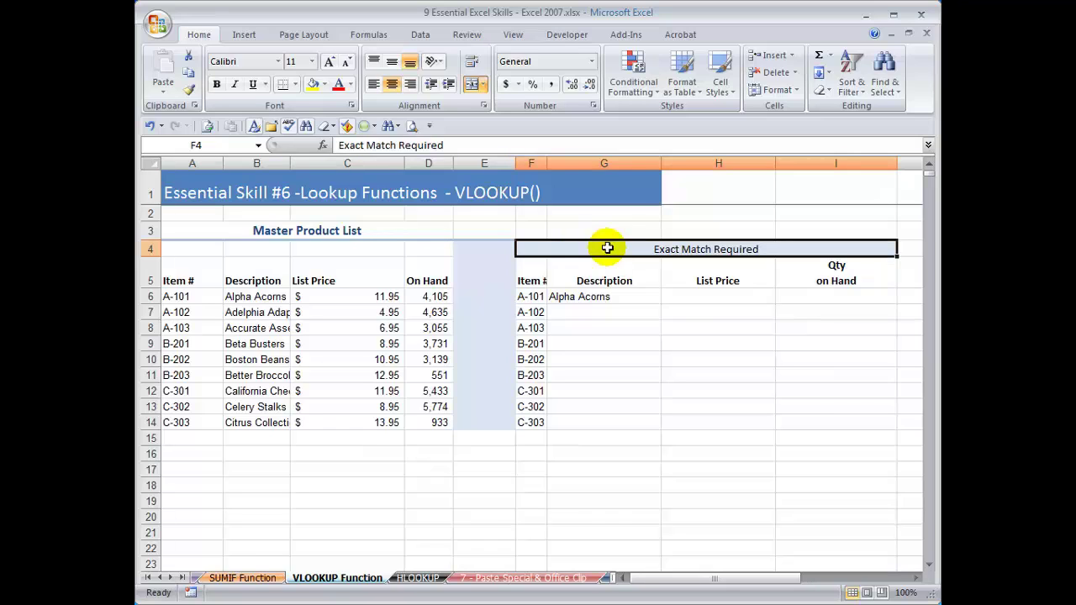
pyautogui.press('pagedown')
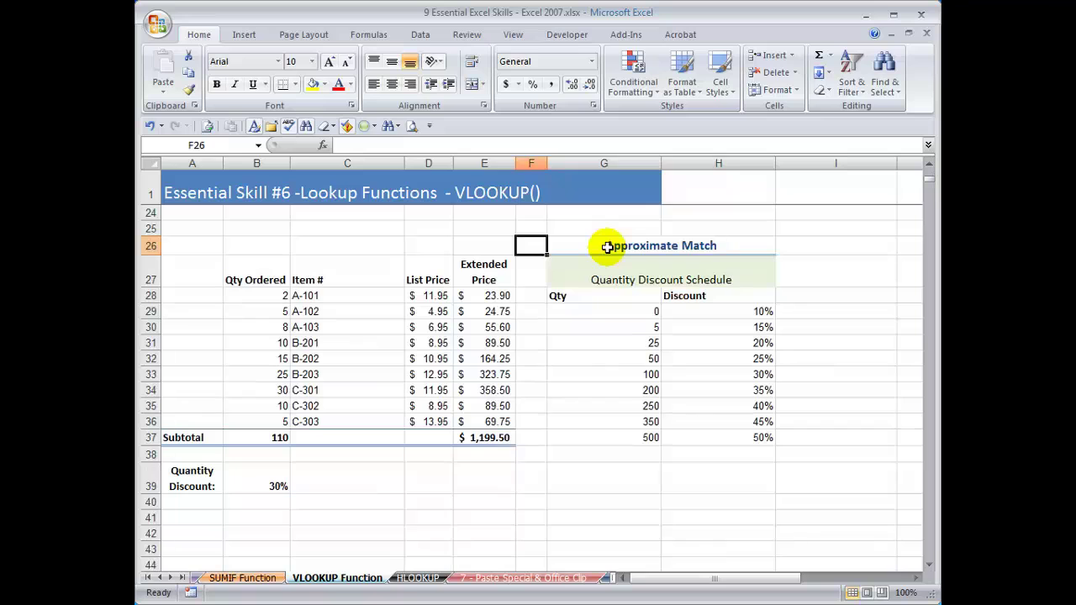
pyautogui.click(607, 247)
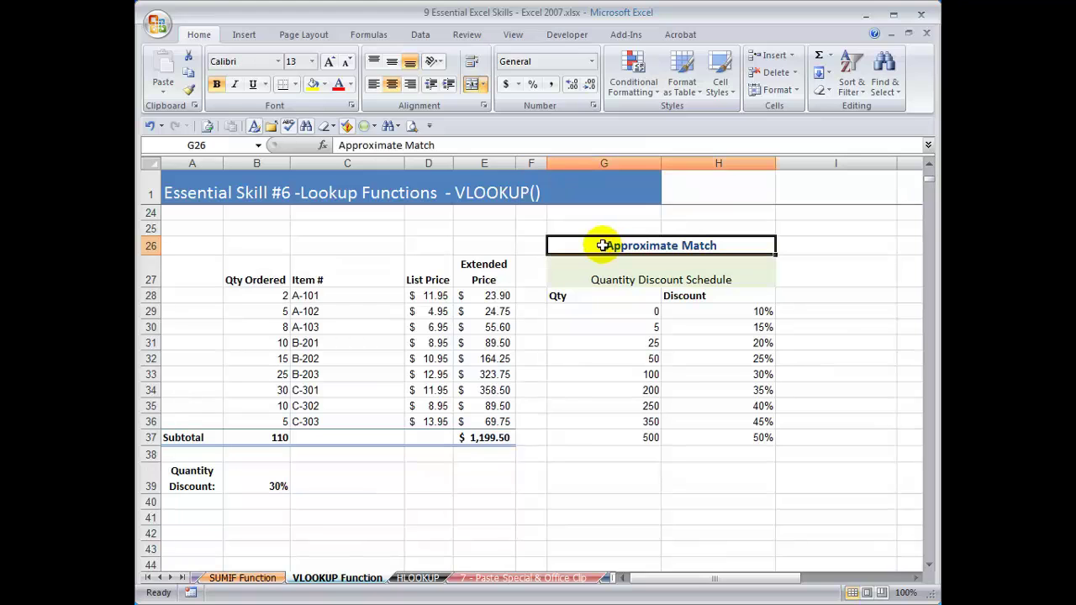
pyautogui.press('pageup')
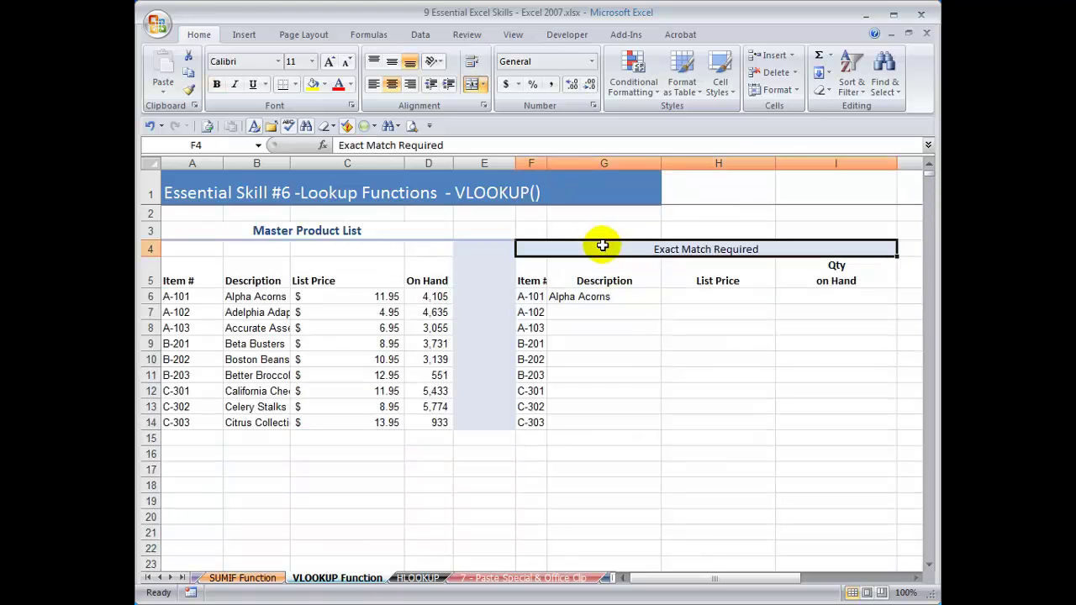
# Step: Inspect the existing description formula in G6 and the item number in F6 that it looks up
pyautogui.click(602, 295)
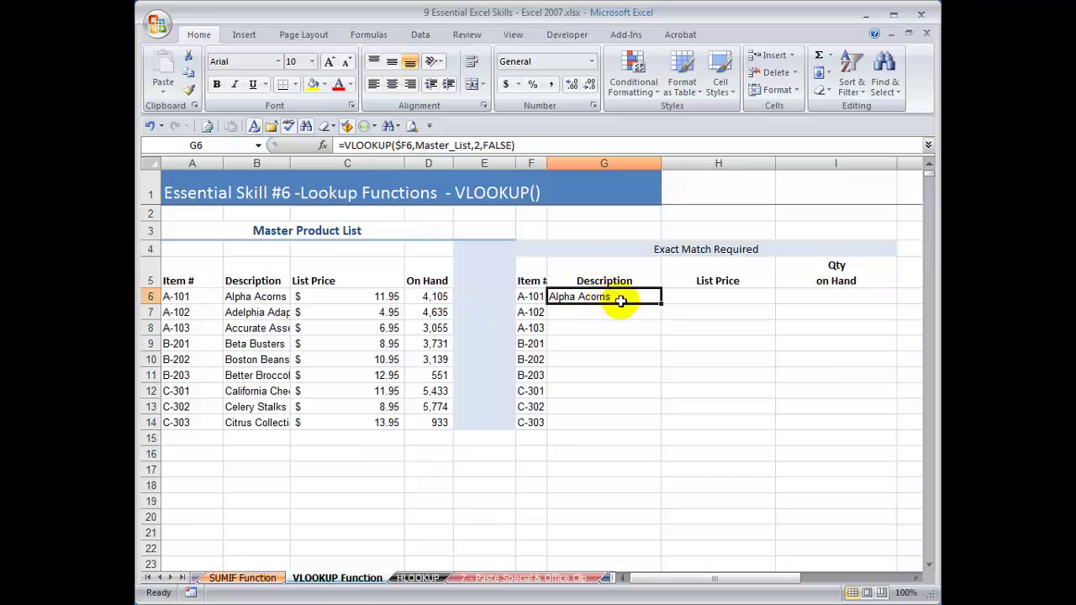
pyautogui.doubleClick(619, 296)
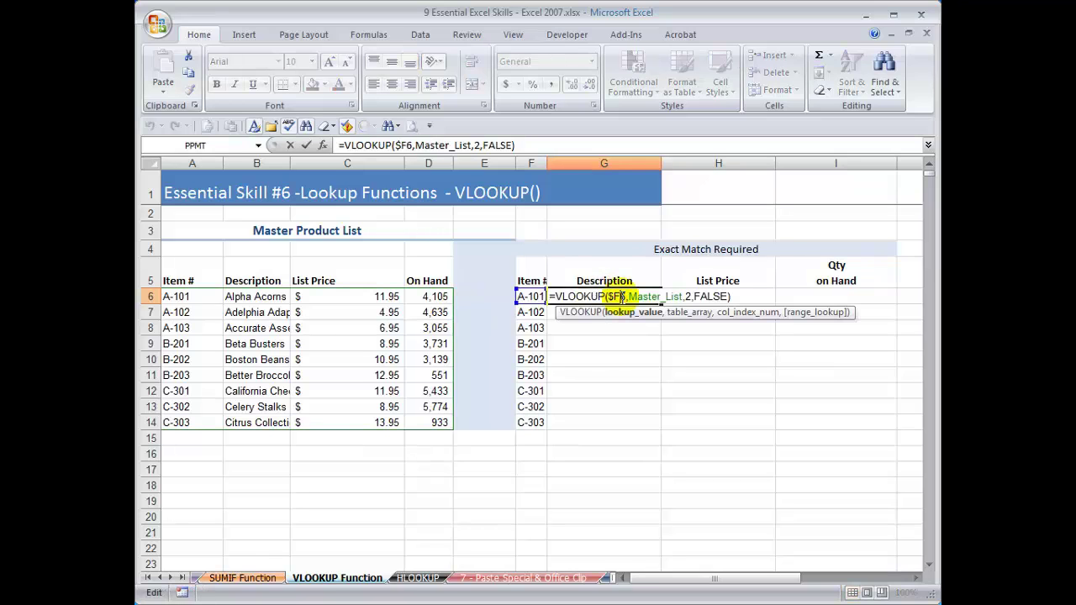
pyautogui.press('Escape')
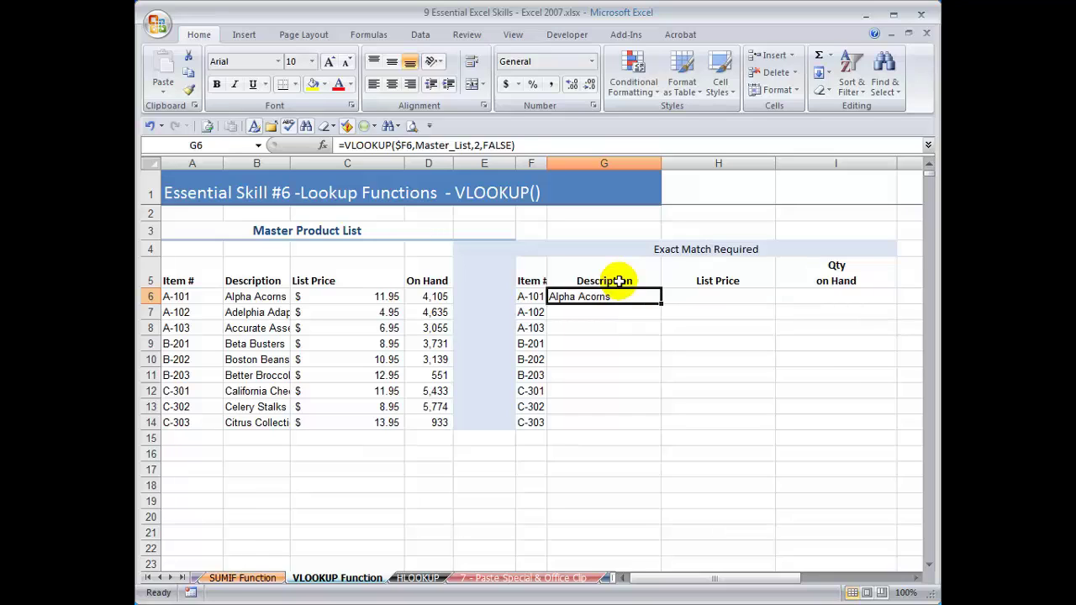
pyautogui.click(619, 281)
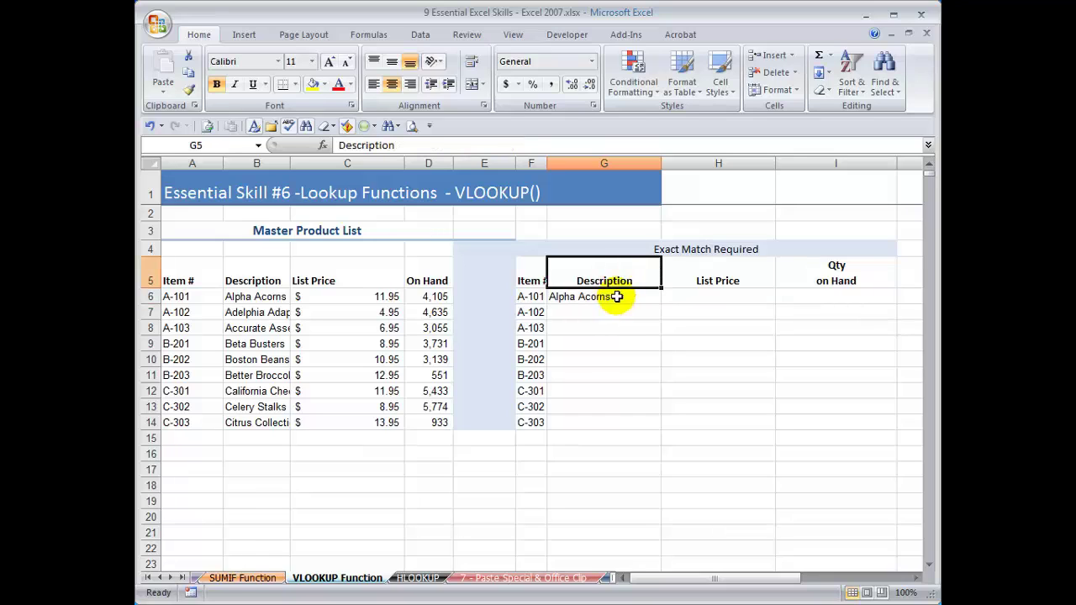
pyautogui.click(617, 296)
pyautogui.click(524, 296)
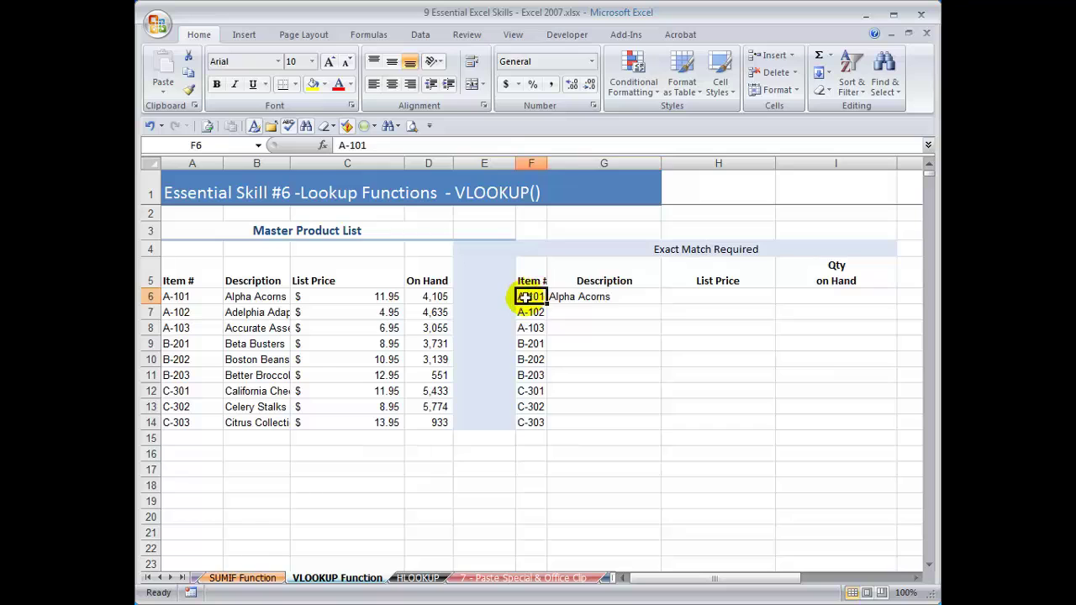
pyautogui.click(589, 297)
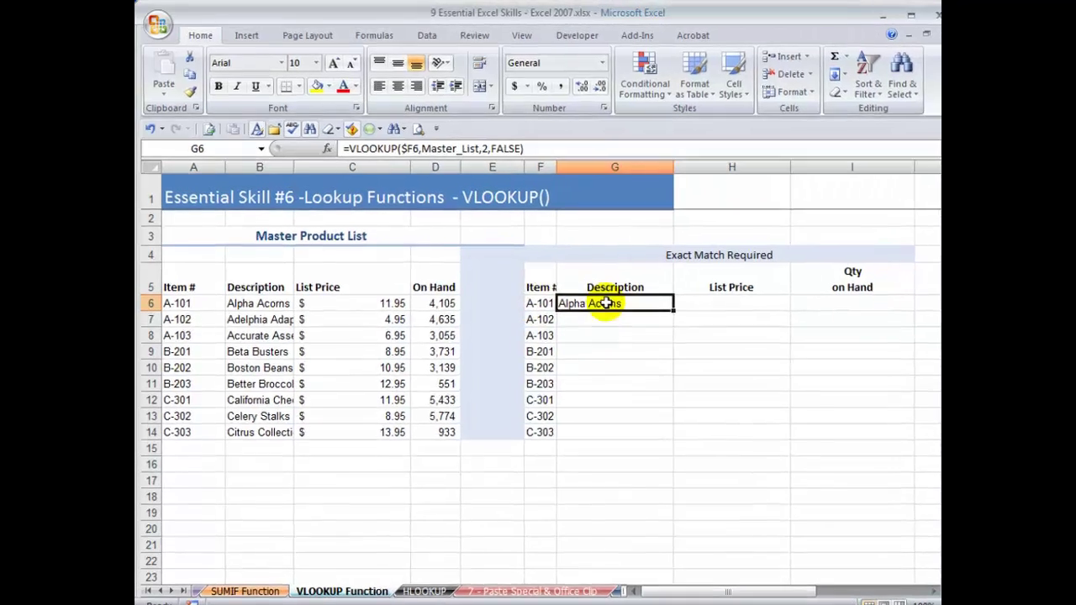
# Step: Examine the lookup_value, table_array, col_index_num and range_lookup arguments of the VLOOKUP formula in G6 one by one
pyautogui.doubleClick(604, 303)
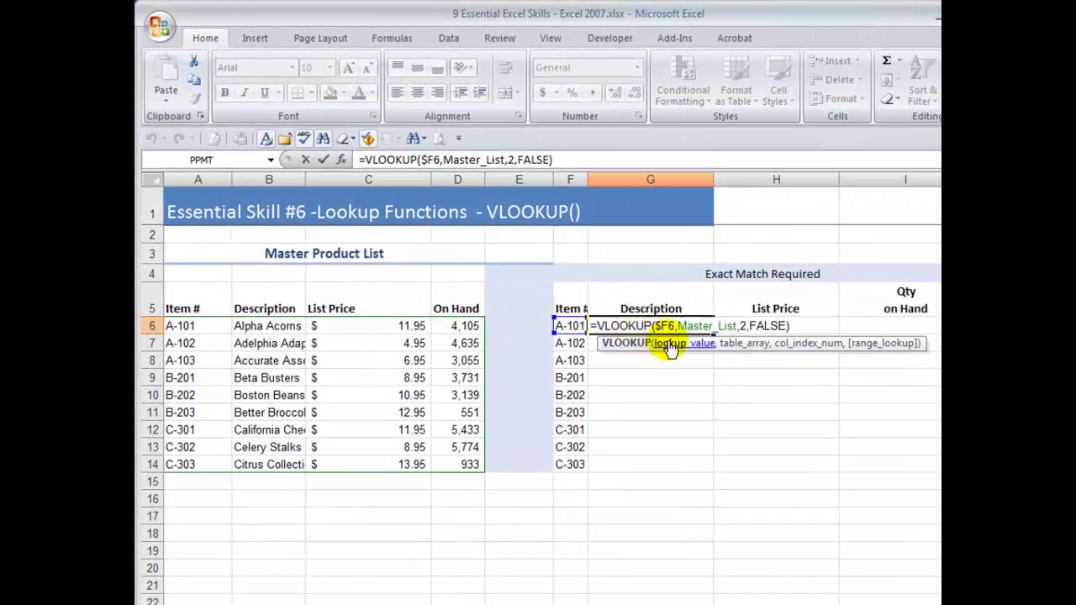
pyautogui.click(671, 345)
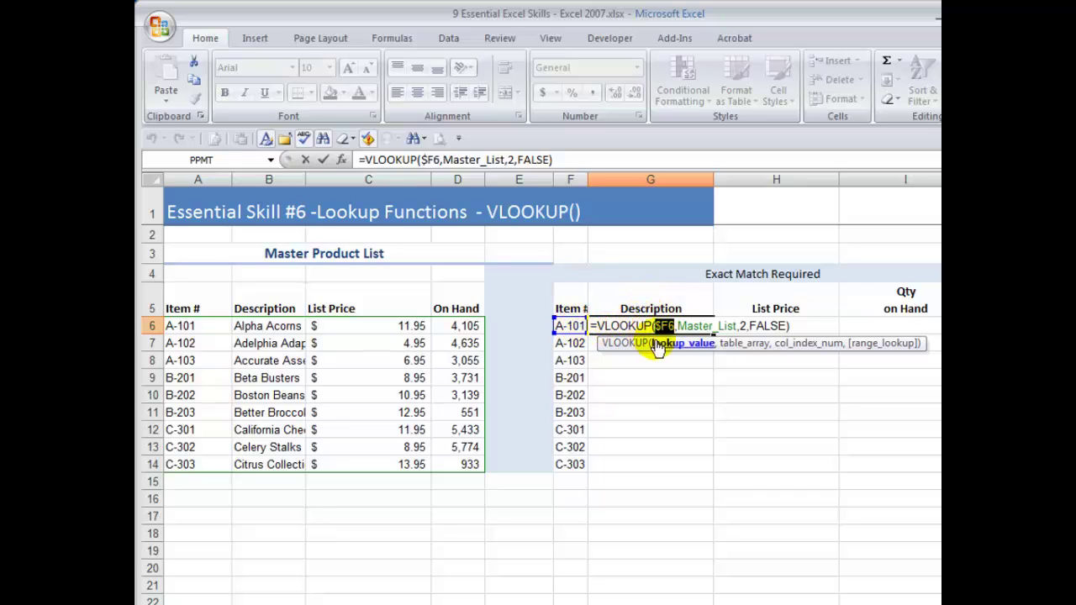
pyautogui.click(744, 344)
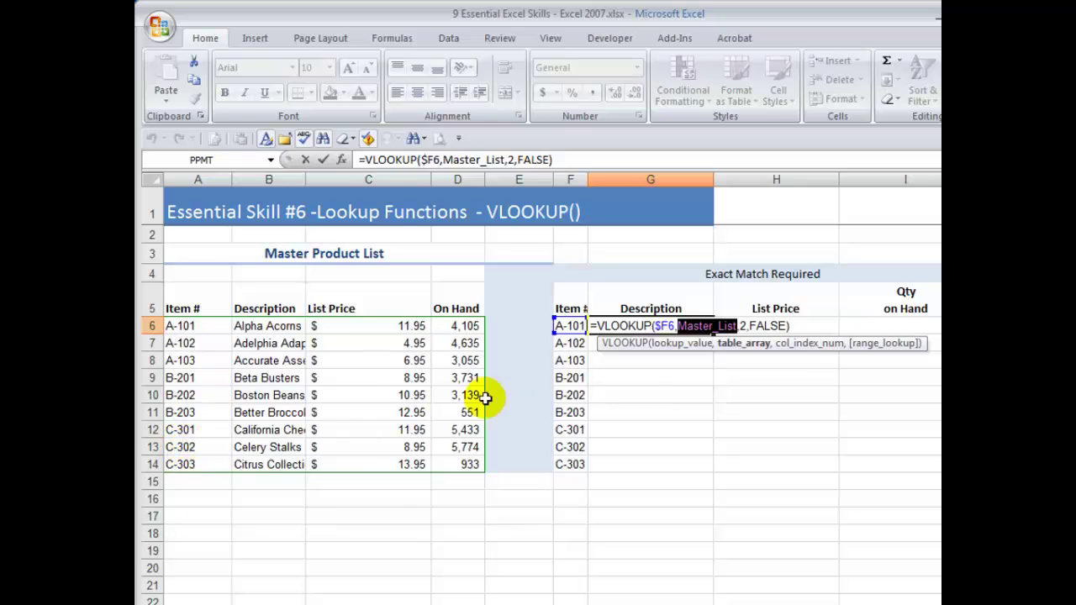
pyautogui.click(803, 345)
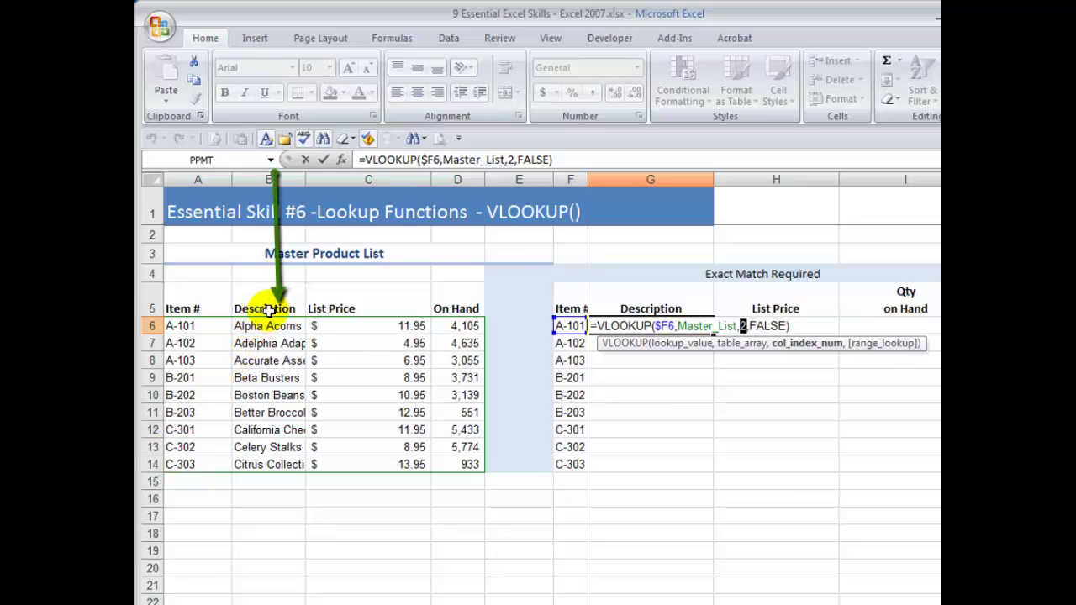
pyautogui.click(880, 346)
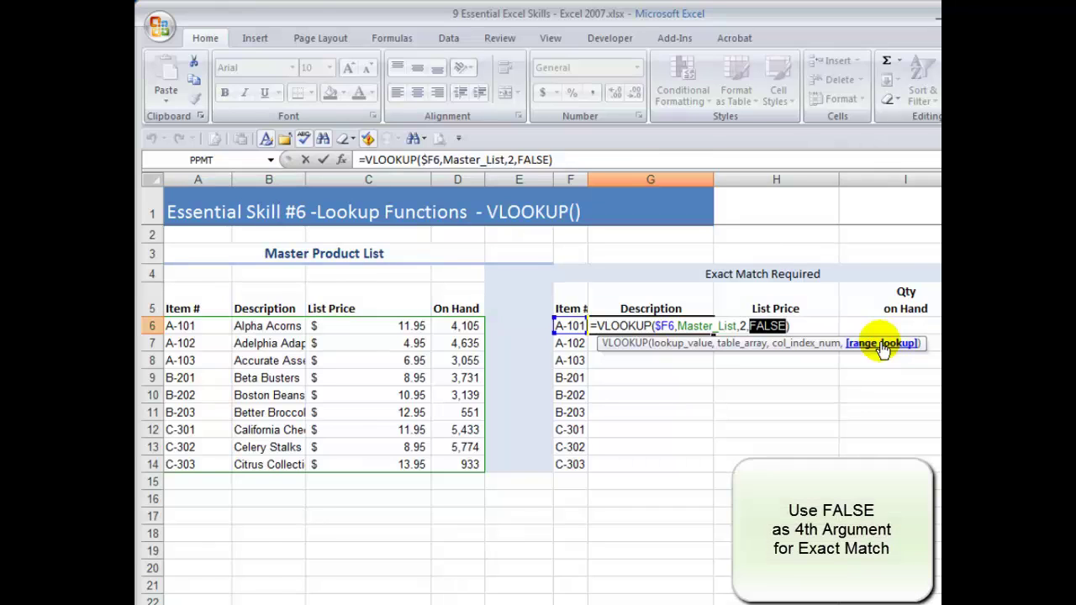
pyautogui.hotkey('ctrl', 'Return')
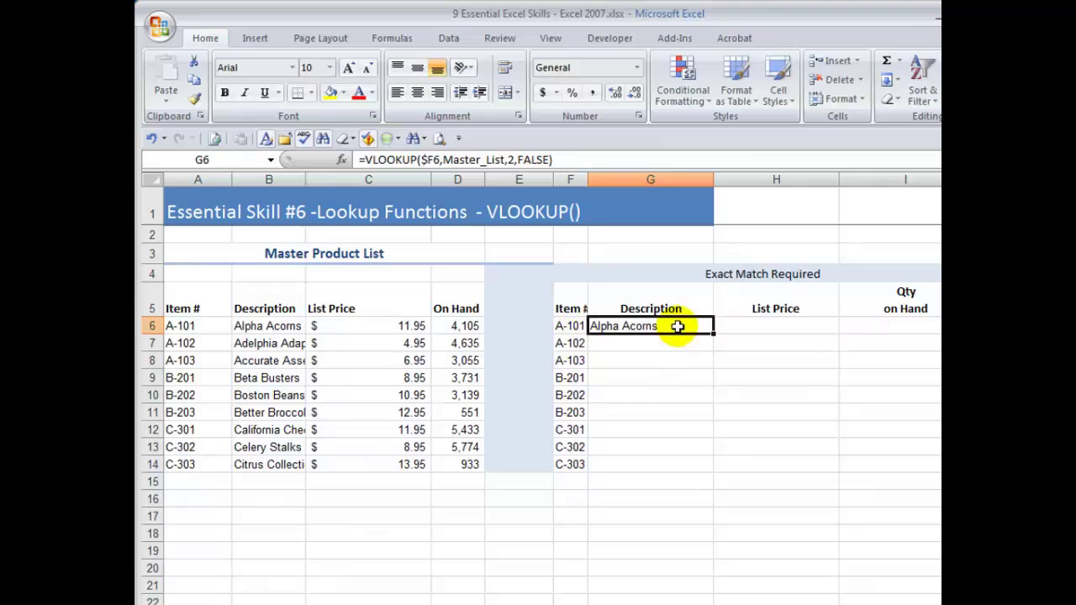
# Step: Clear the formula from G6 and select the Master Product List data in A6:D14 to check its range name
pyautogui.press('Delete')
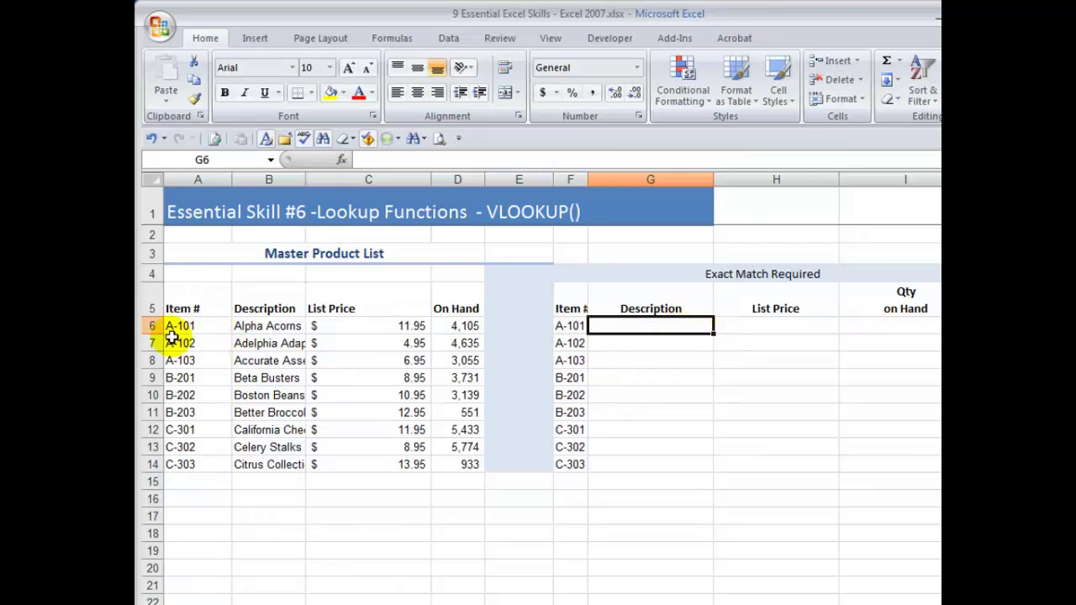
pyautogui.moveTo(175, 328); pyautogui.dragTo(446, 463)
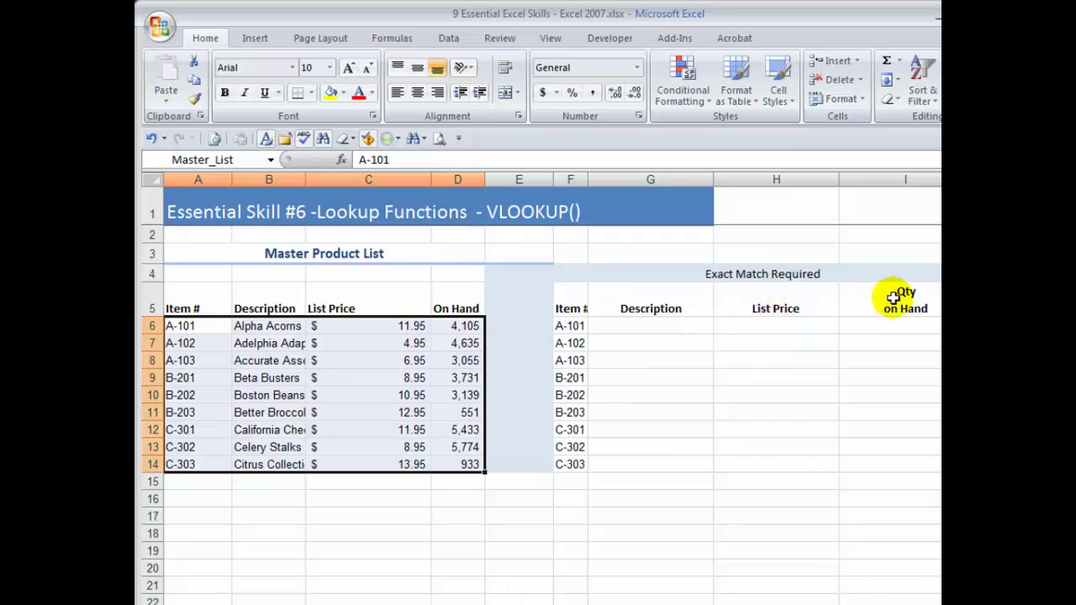
# Step: Start a VLOOKUP formula in G6 and open its Function Arguments dialog, placed clear of the Master Product List
pyautogui.click(680, 324)
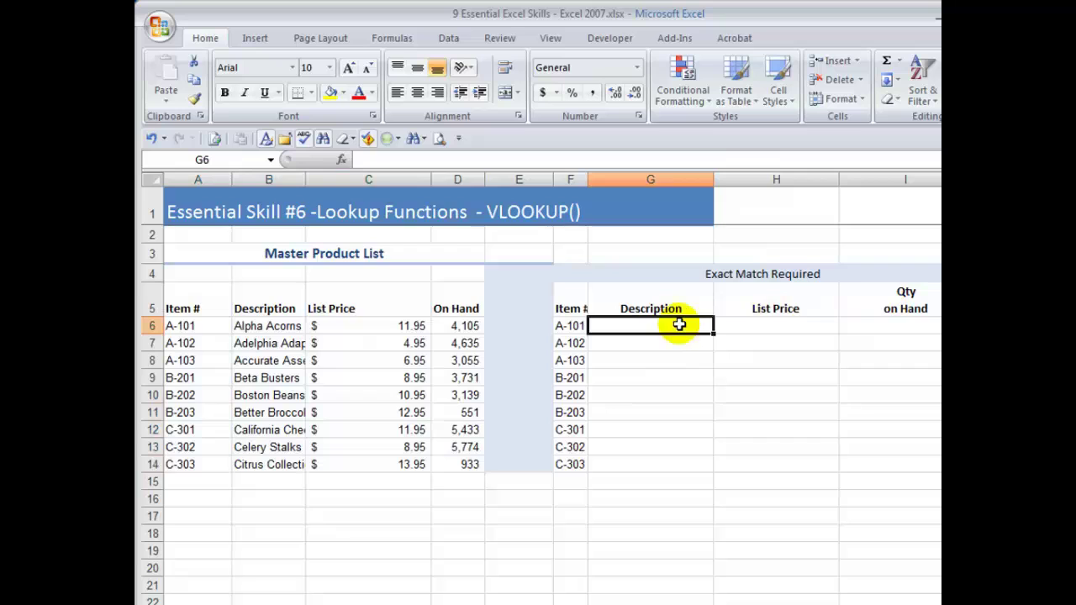
pyautogui.write('=vl')
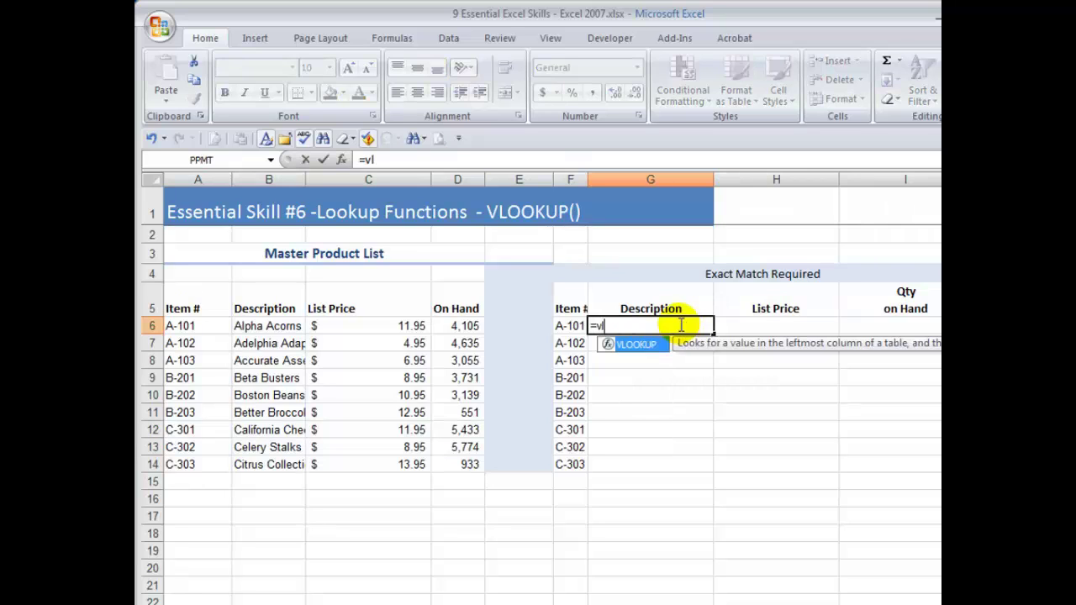
pyautogui.press('Tab')
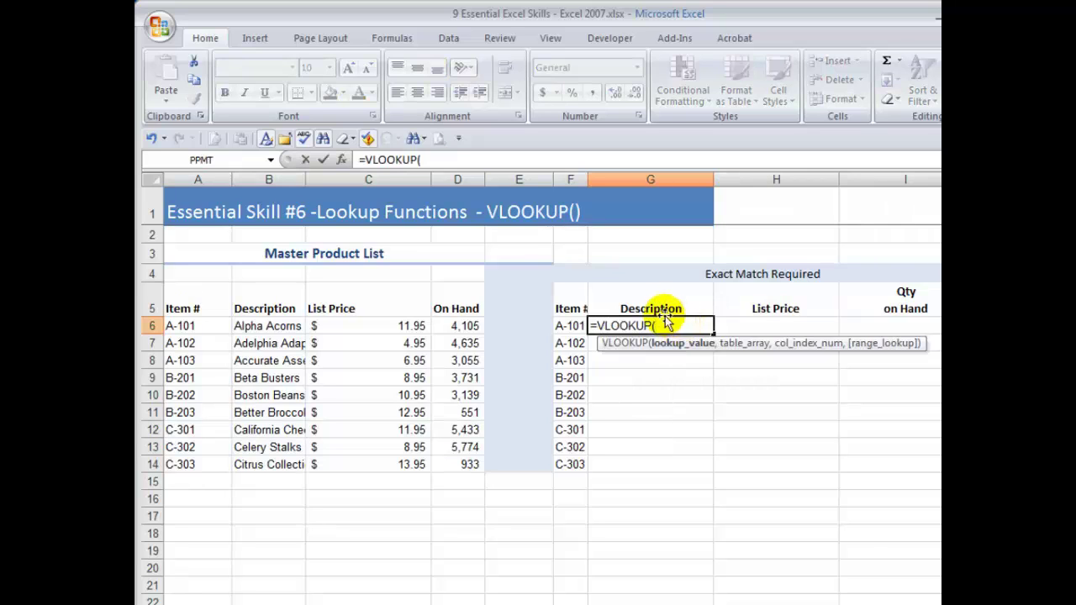
pyautogui.click(344, 166)
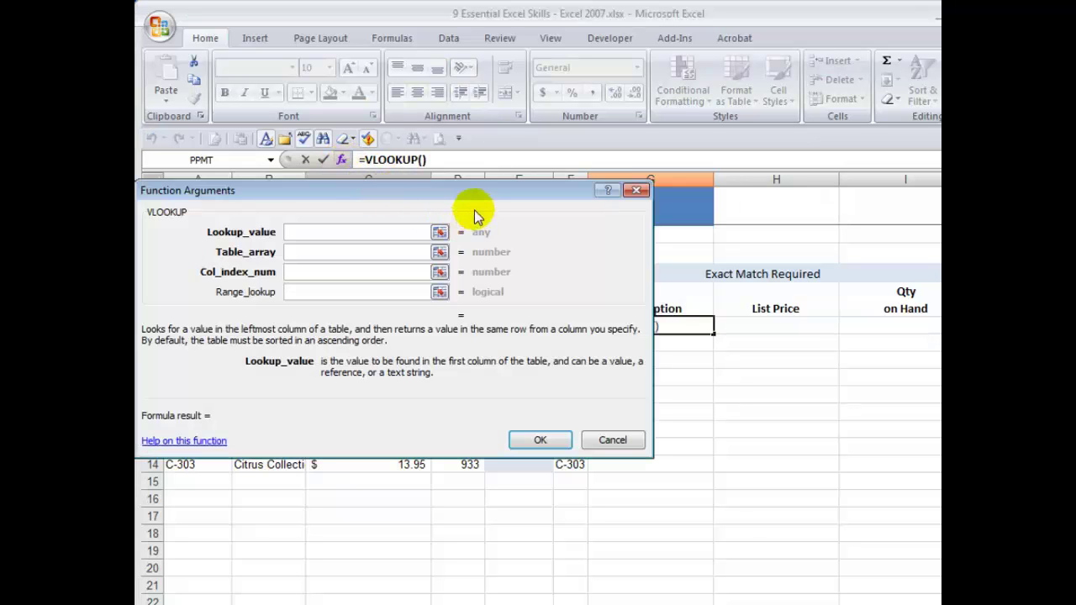
pyautogui.moveTo(470, 189); pyautogui.dragTo(817, 354)
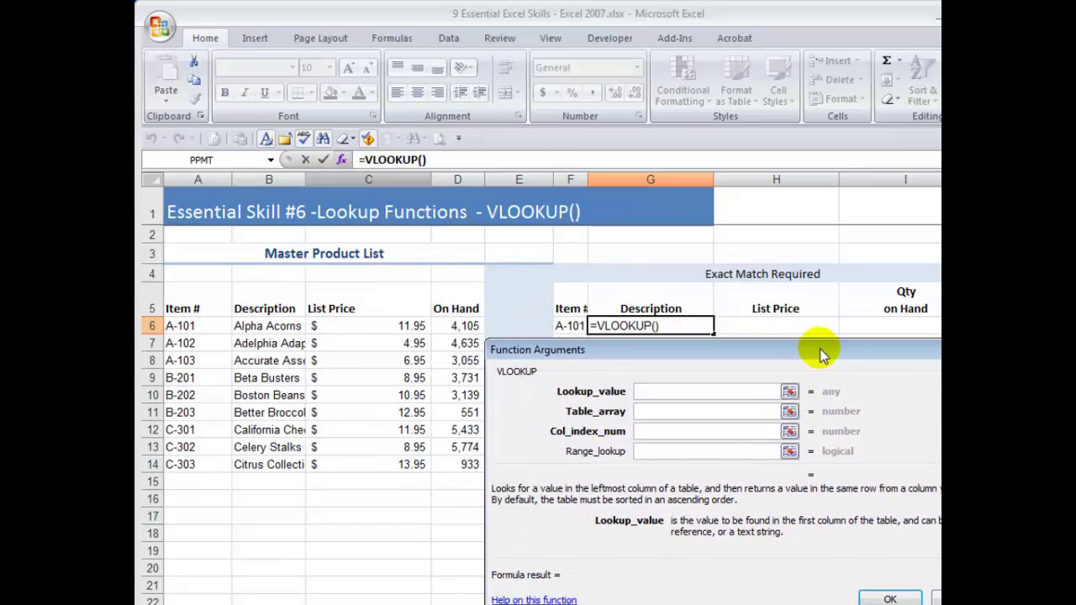
# Step: Set the VLOOKUP Lookup_value to the item number cell F6 with an absolute column, as $F6
pyautogui.click(653, 391)
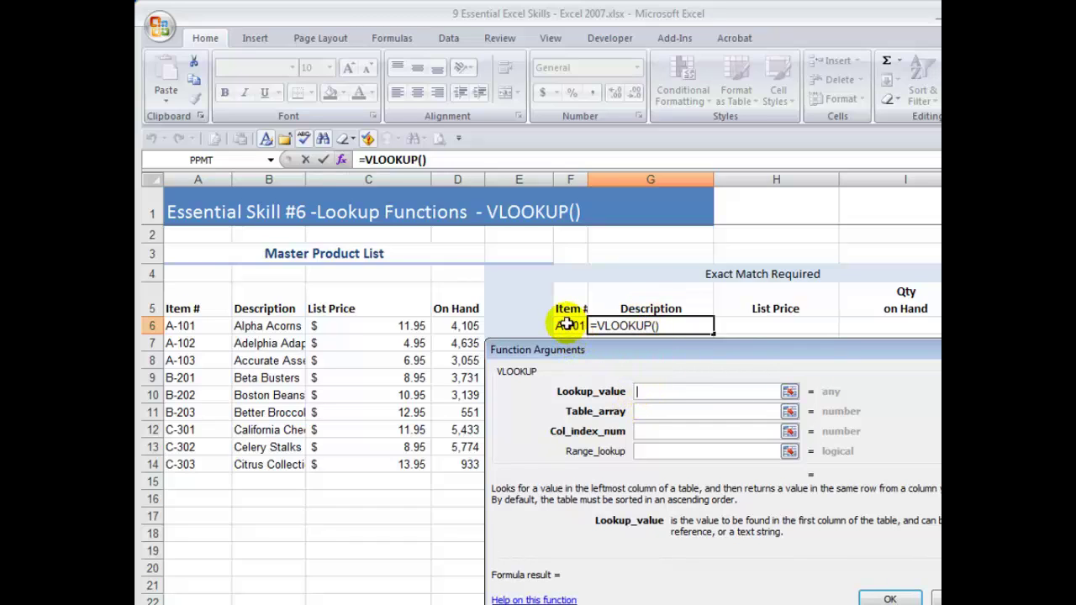
pyautogui.click(568, 325)
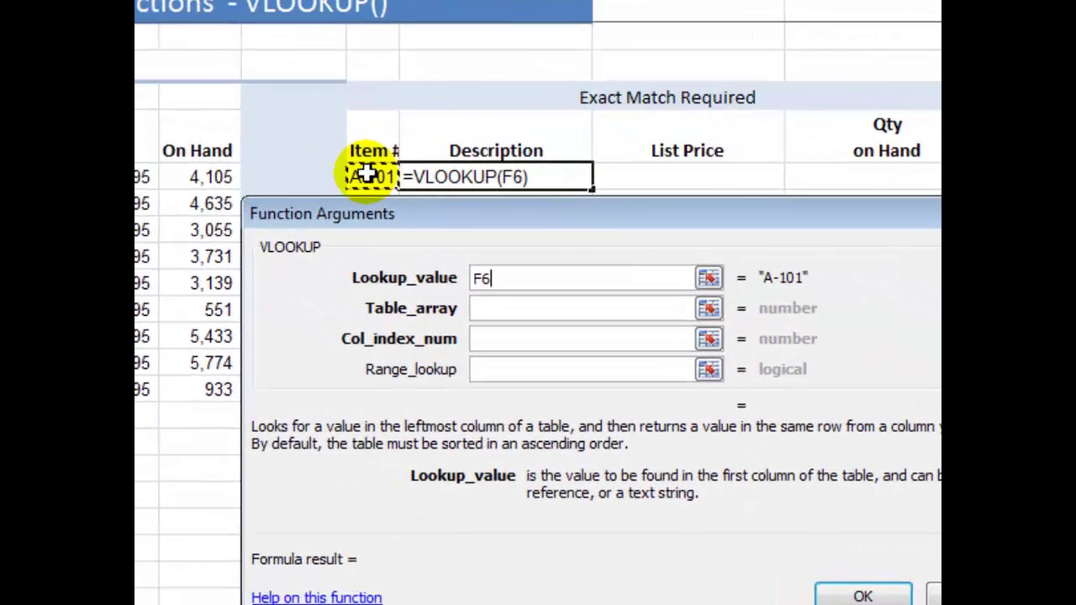
pyautogui.press('Left')
pyautogui.press('Left')
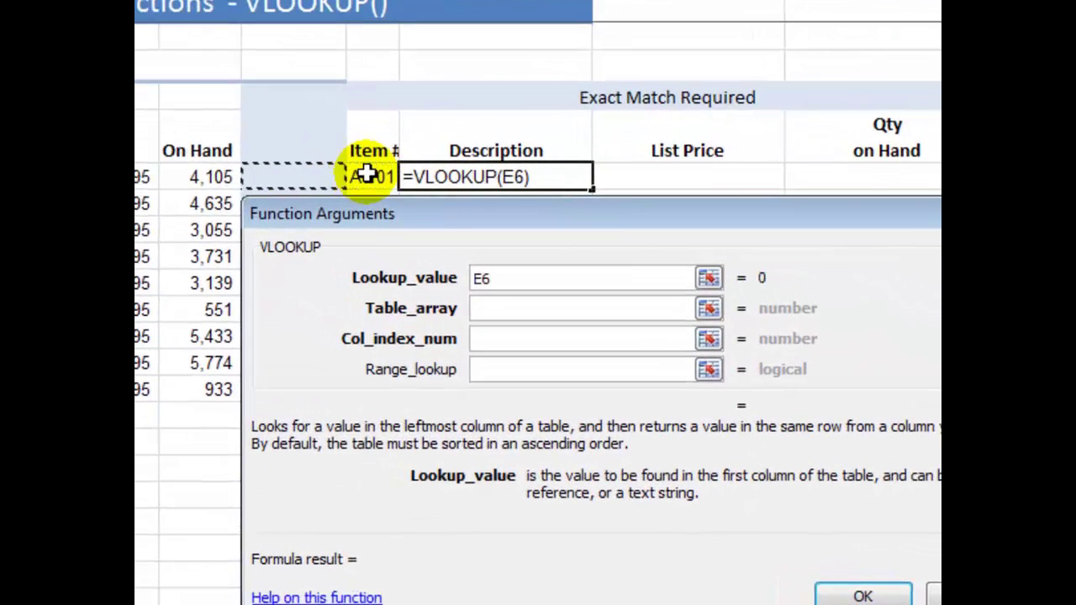
pyautogui.click(363, 175)
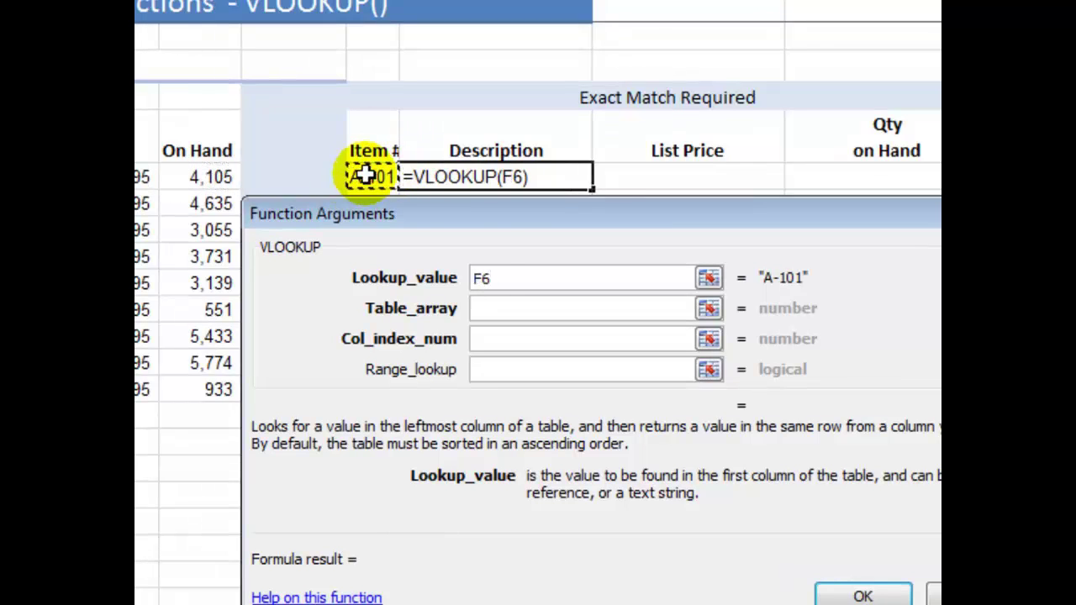
pyautogui.click(487, 278)
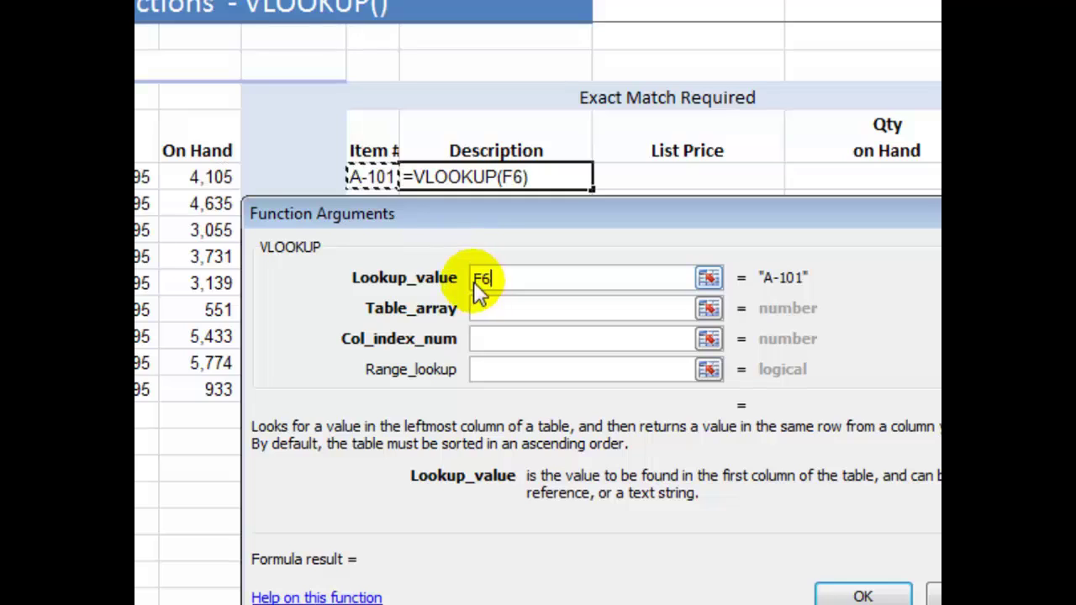
pyautogui.click(476, 281)
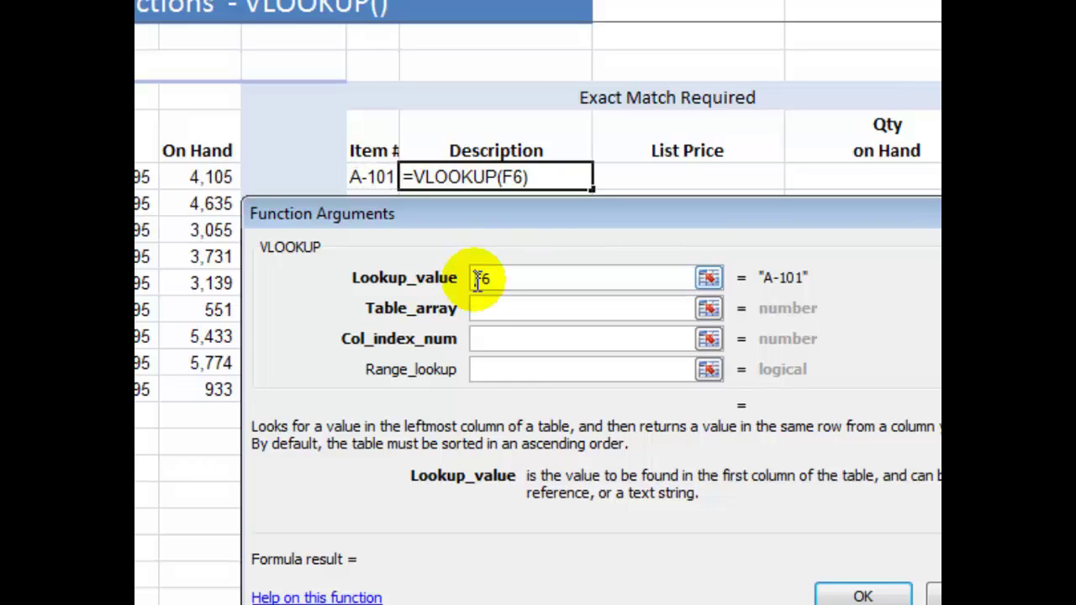
pyautogui.write('$')
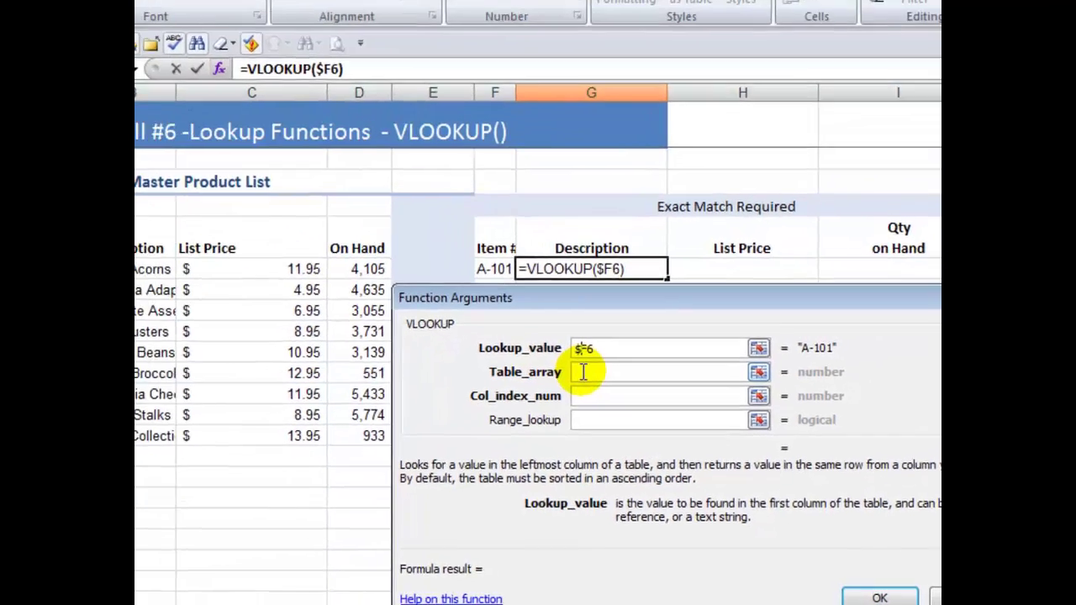
# Step: Set the VLOOKUP Table_array to the named range Master_List, picked from the workbook's defined names
pyautogui.click(486, 308)
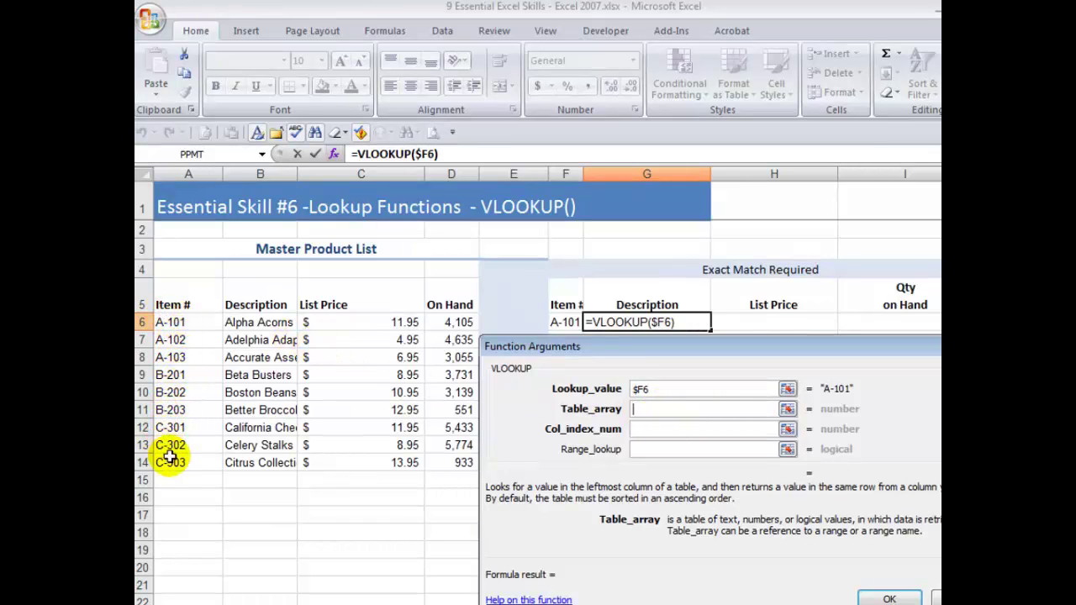
pyautogui.click(653, 410)
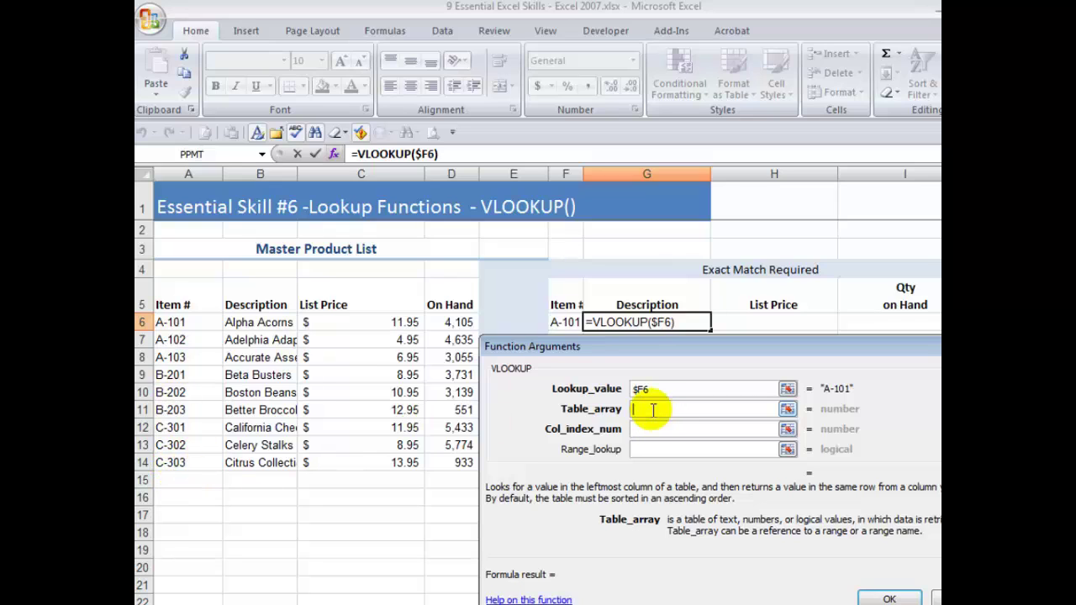
pyautogui.press('F3')
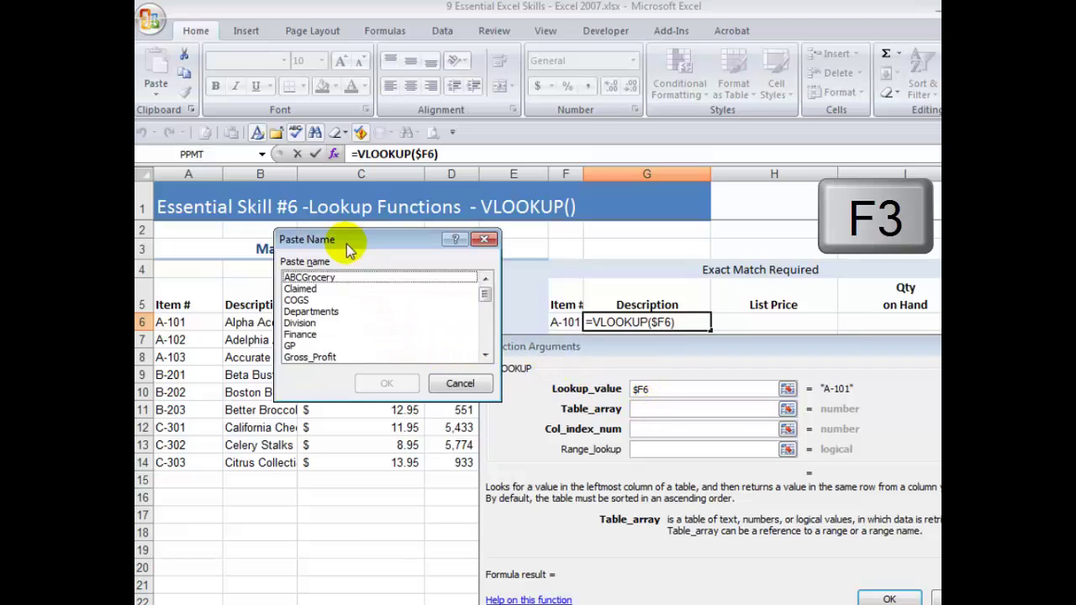
pyautogui.press('m')
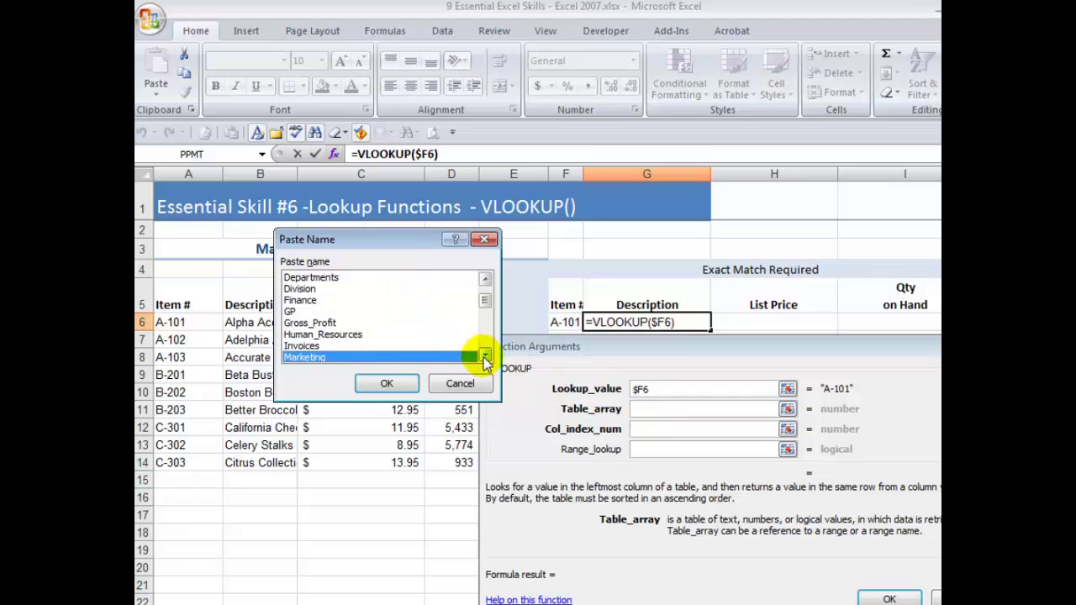
pyautogui.click(485, 357)
pyautogui.click(485, 357)
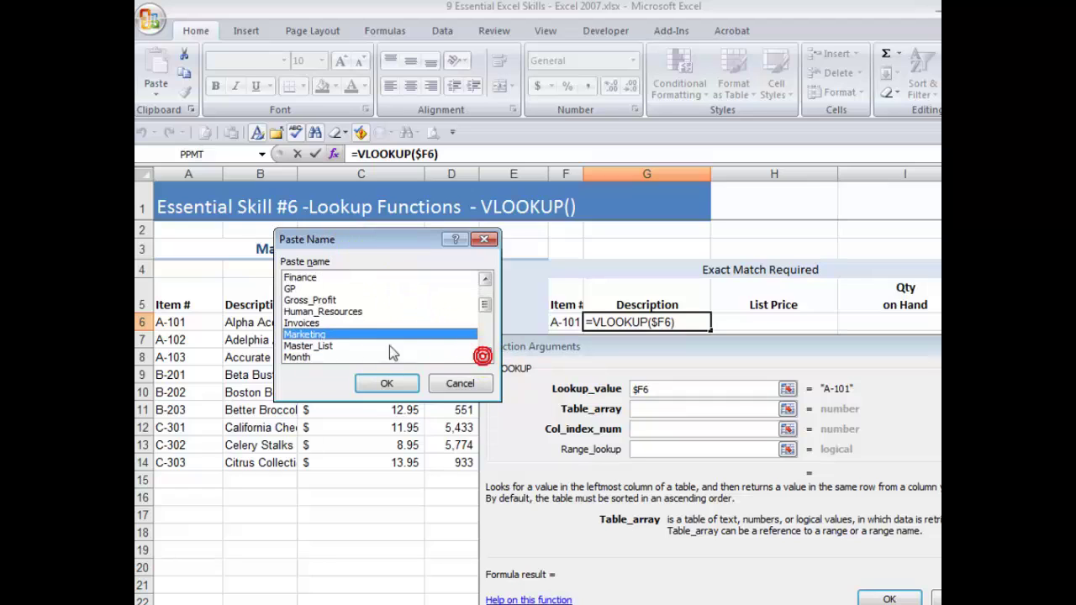
pyautogui.click(328, 346)
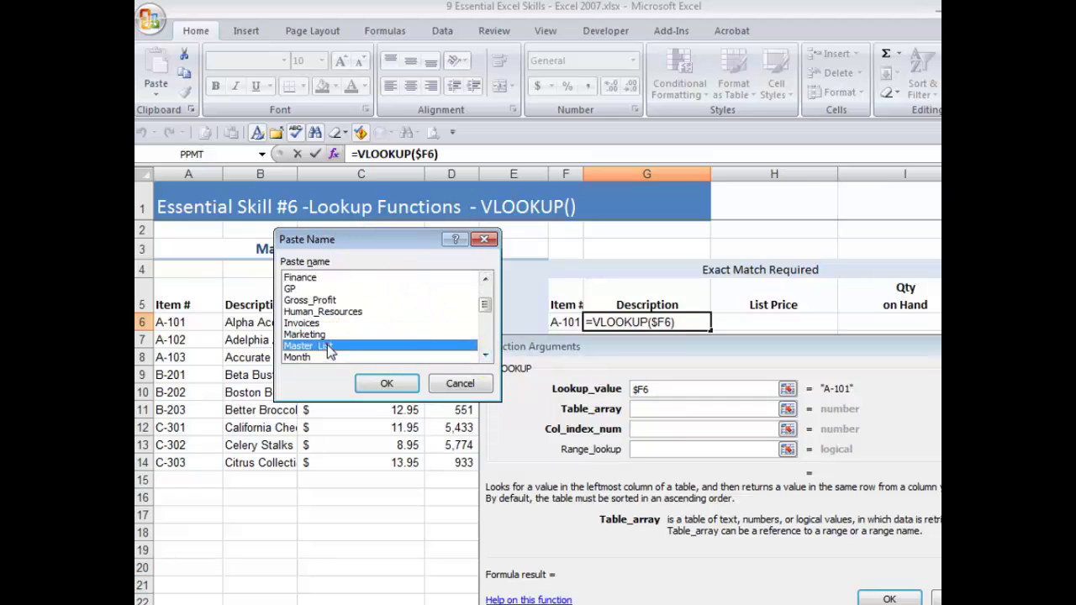
pyautogui.click(388, 384)
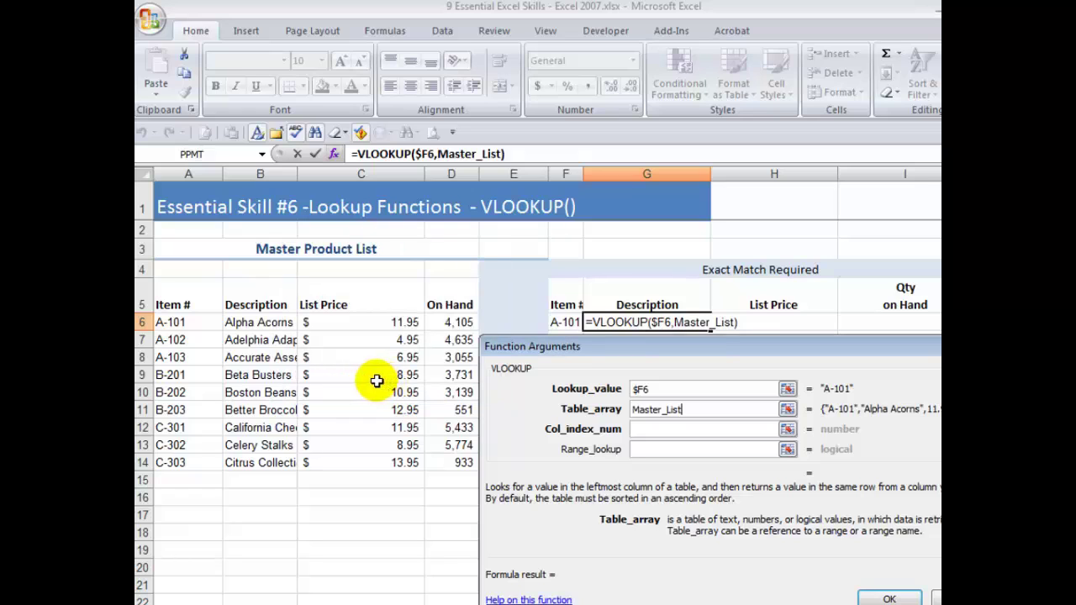
# Step: Set Col_index_num to 2 and Range_lookup to FALSE, and enter the VLOOKUP formula in G6
pyautogui.click(648, 428)
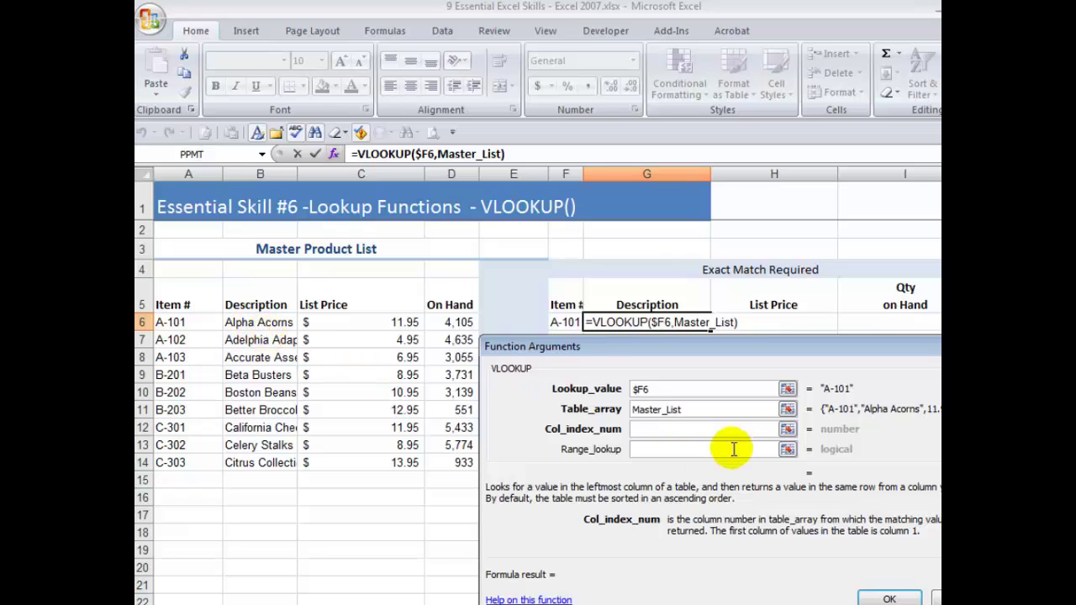
pyautogui.write('2')
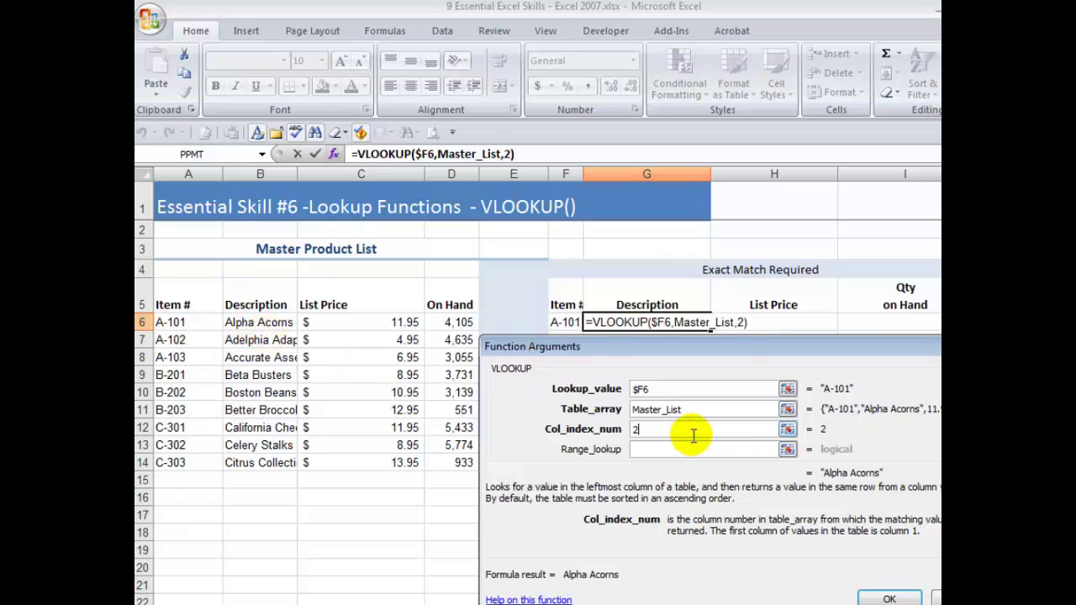
pyautogui.click(641, 450)
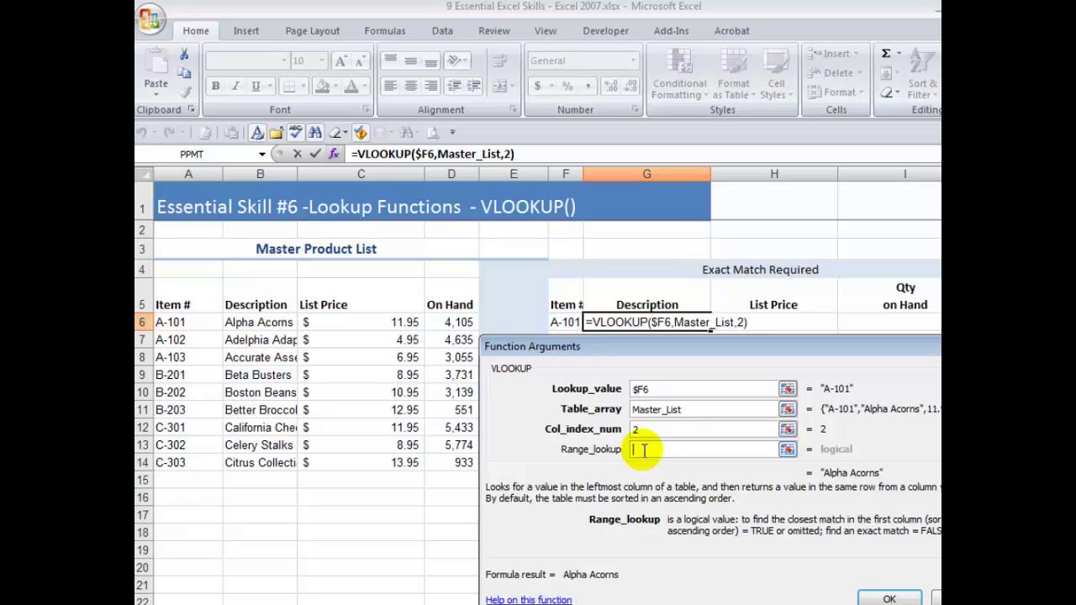
pyautogui.write('FALSE')
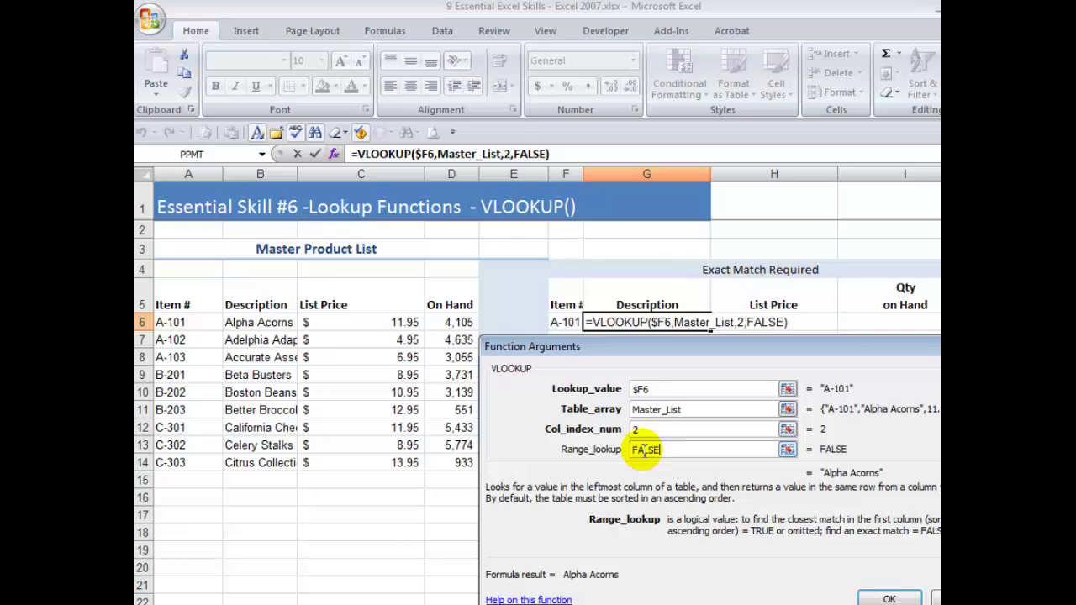
pyautogui.click(888, 598)
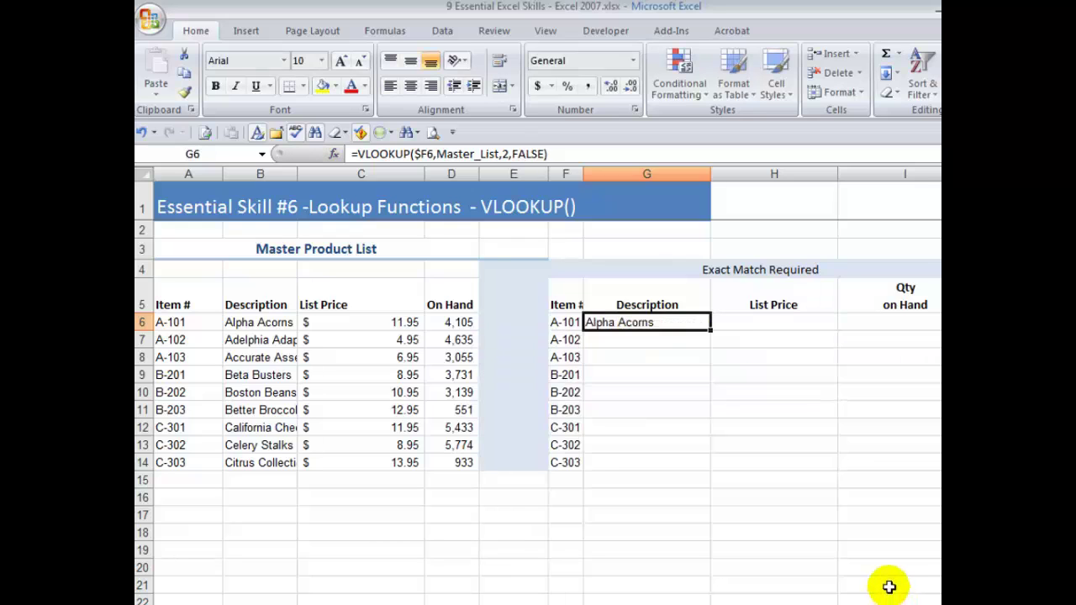
# Step: Fill the G6 VLOOKUP formula down the Description column to G14, checking the cells and range it references
pyautogui.doubleClick(687, 323)
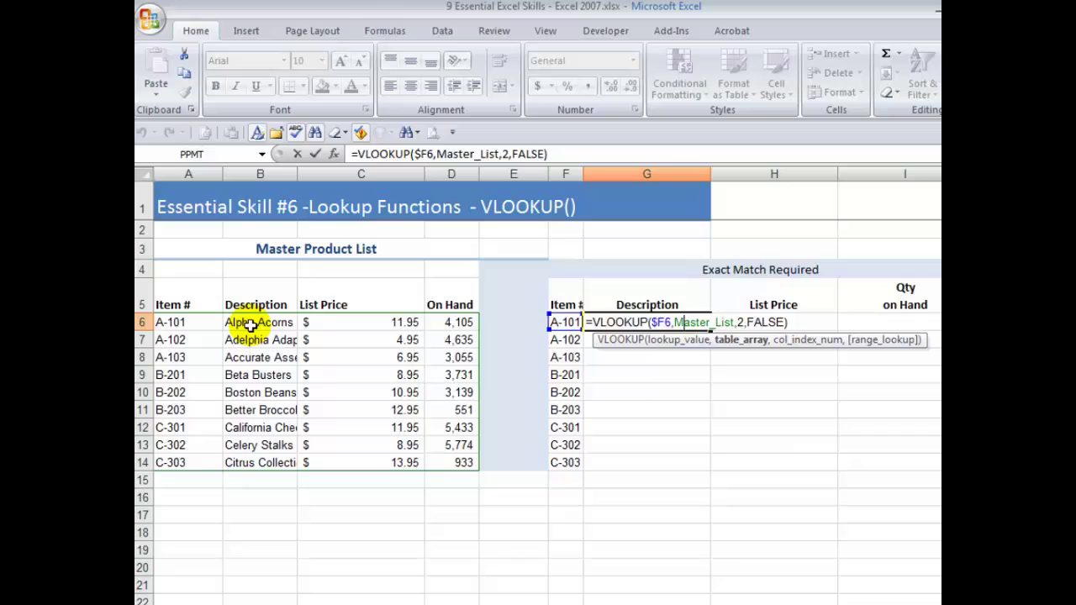
pyautogui.hotkey('ctrl', 'Return')
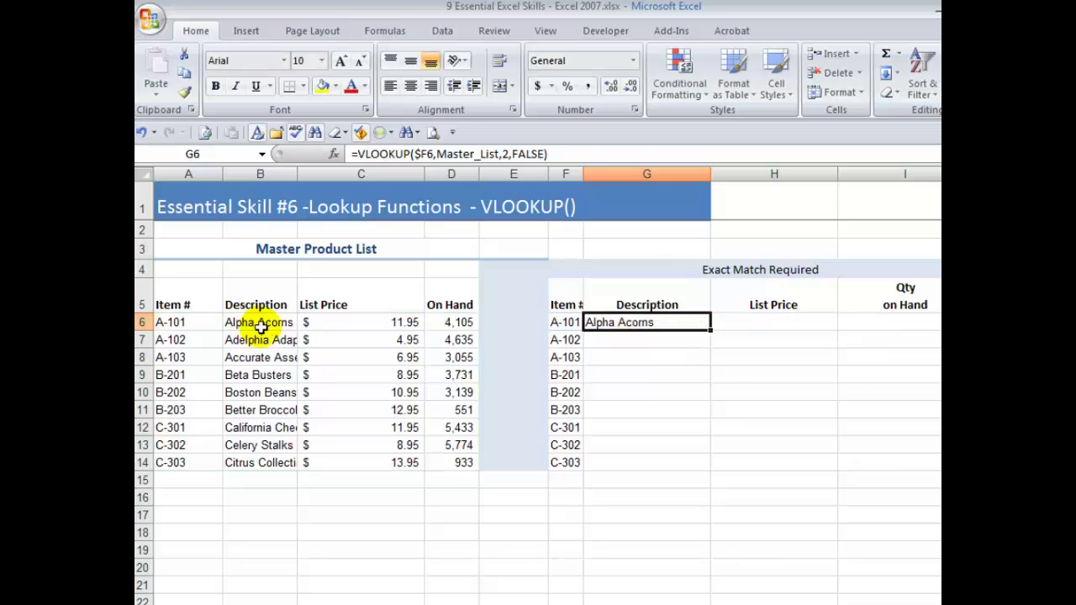
pyautogui.doubleClick(710, 331)
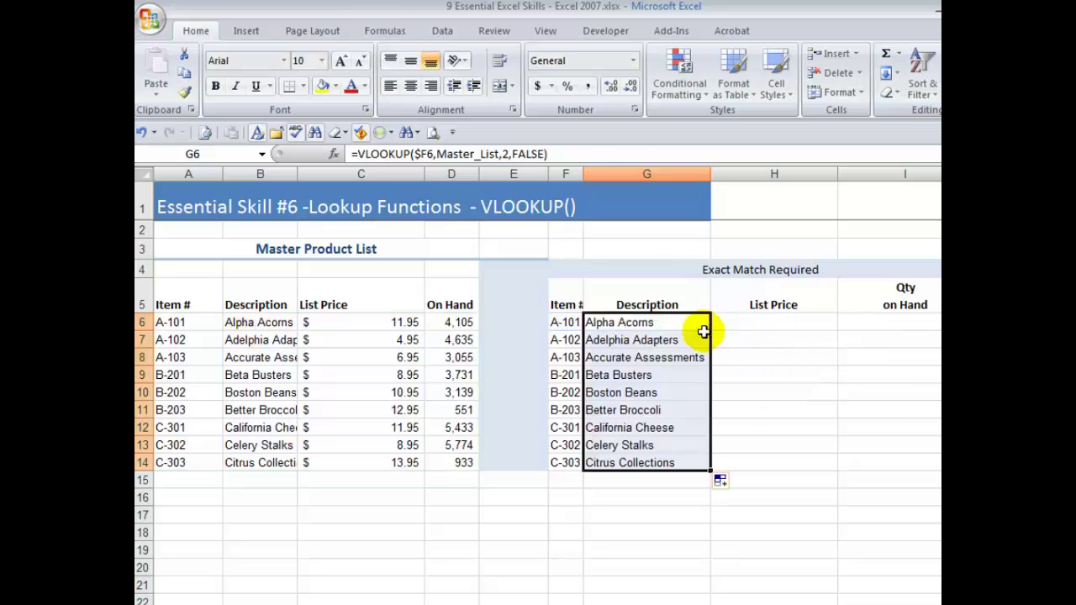
pyautogui.click(698, 323)
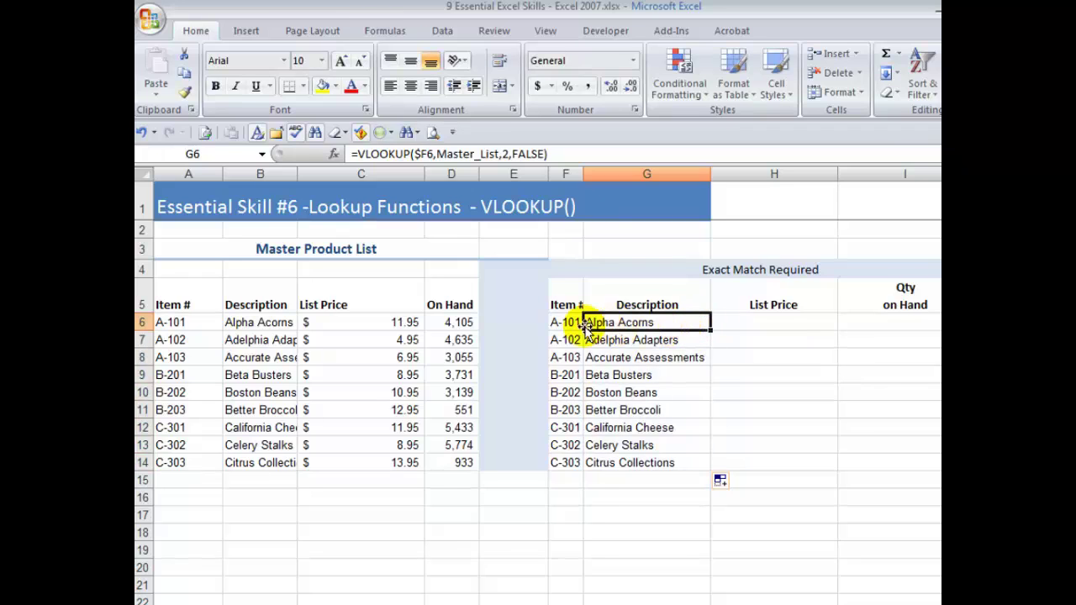
pyautogui.doubleClick(653, 321)
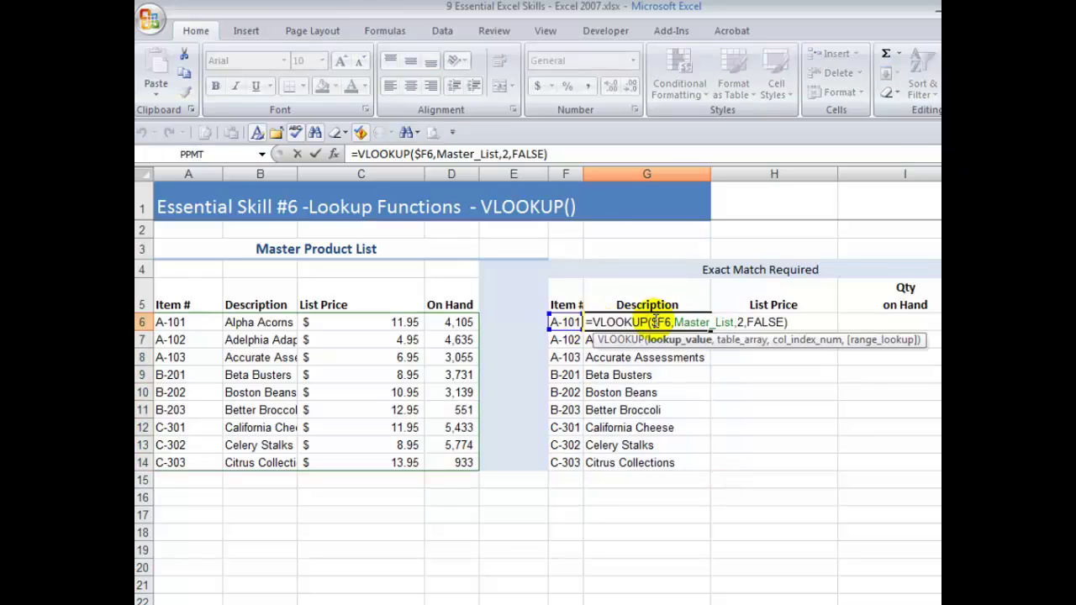
pyautogui.press('Escape')
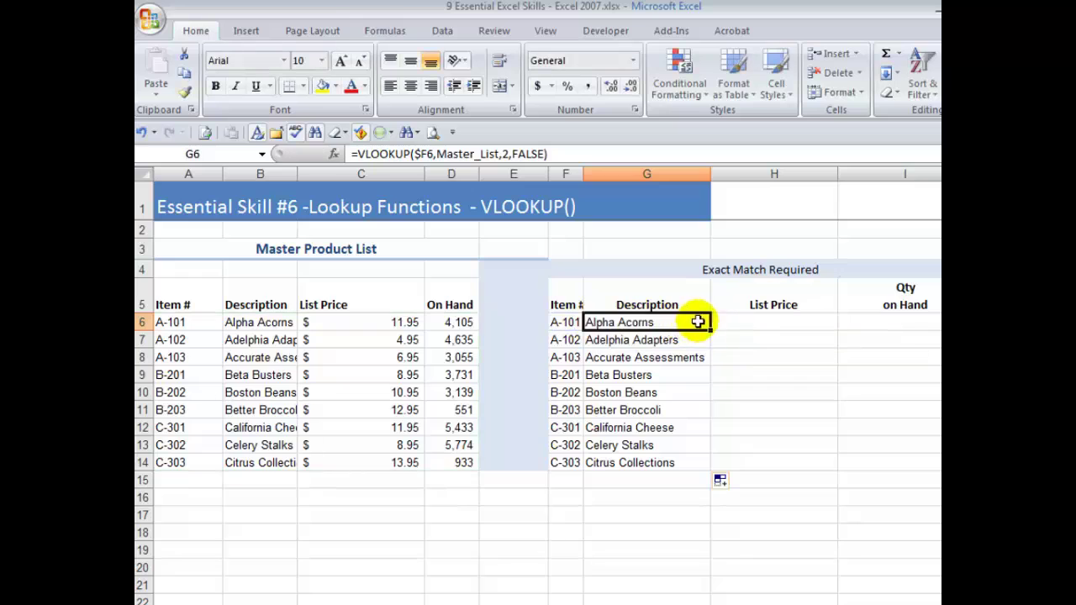
# Step: Copy the VLOOKUP formula from G6 to List Price cell H6 and set its col_index_num to 3
pyautogui.moveTo(711, 330); pyautogui.dragTo(779, 329)
pyautogui.doubleClick(775, 322)
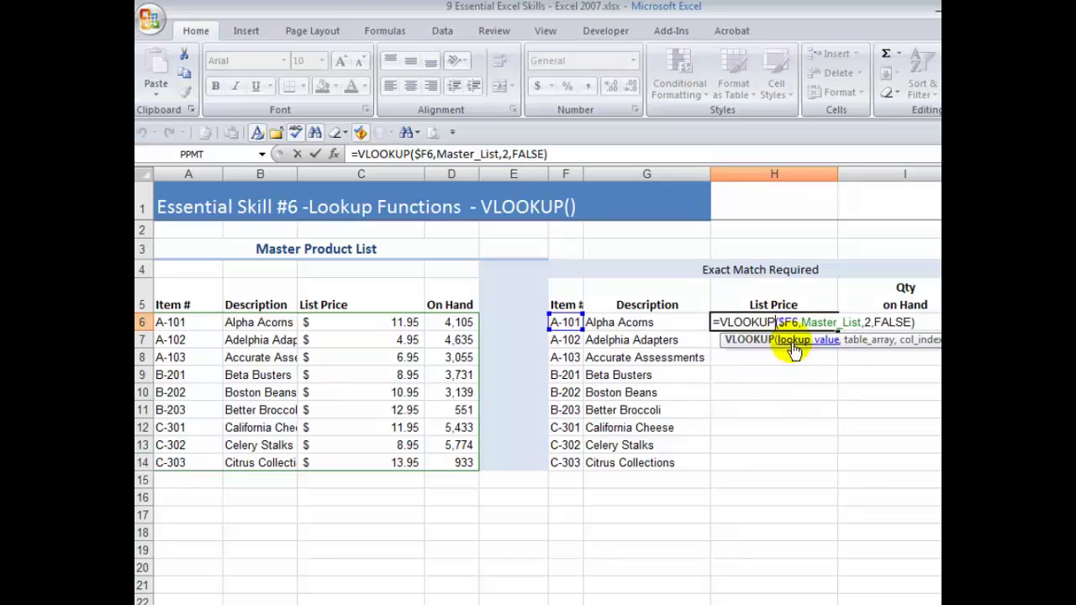
pyautogui.click(794, 350)
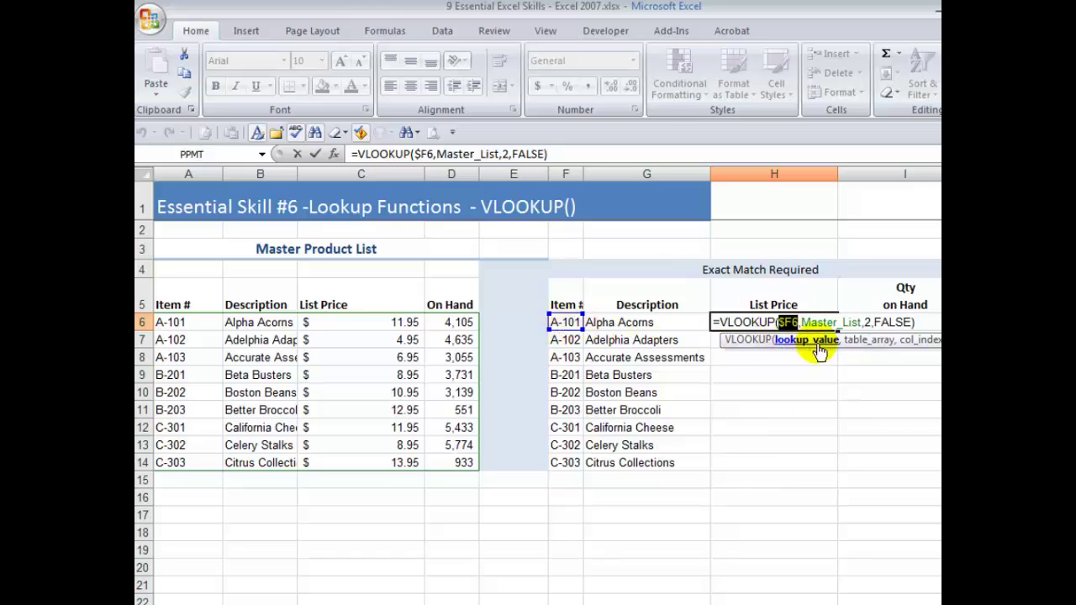
pyautogui.click(871, 341)
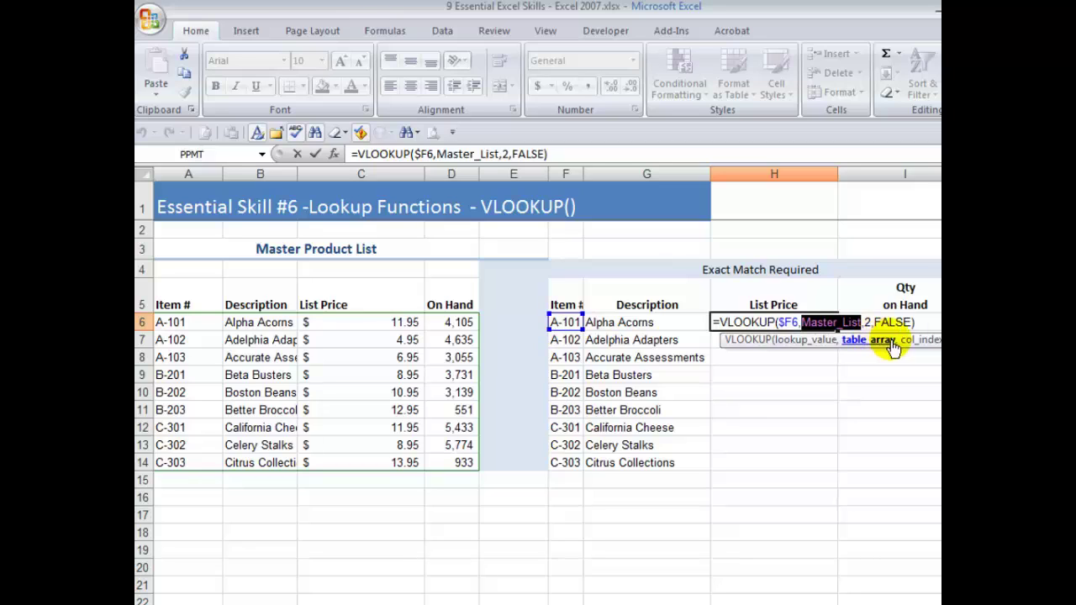
pyautogui.click(921, 340)
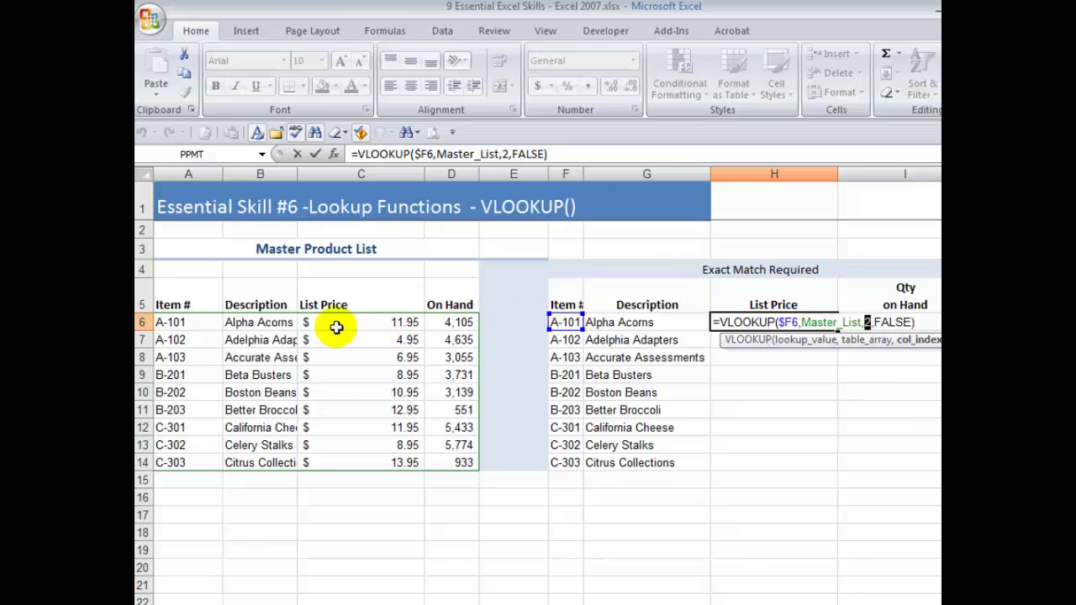
pyautogui.write('3')
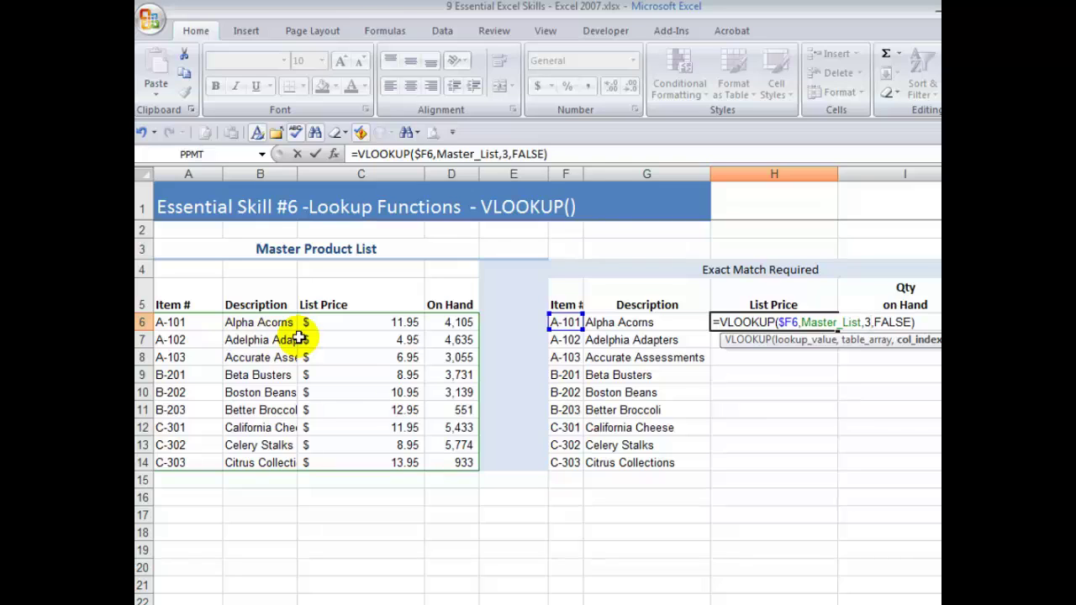
pyautogui.hotkey('ctrl', 'Return')
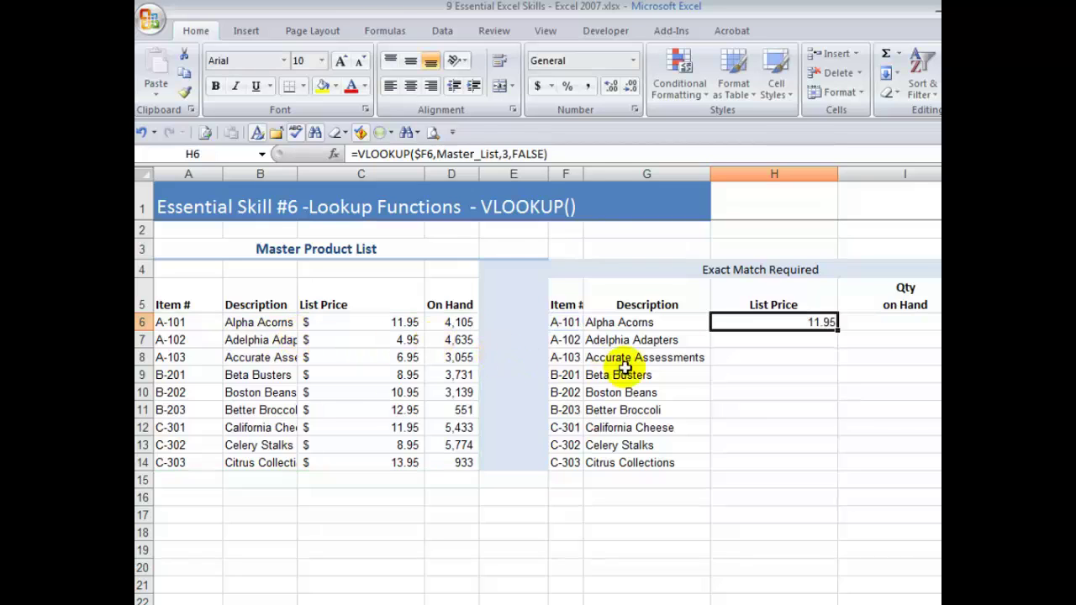
# Step: Copy the Accounting format from C6 onto H6, and fill H6 down the List Price column to H14
pyautogui.click(390, 322)
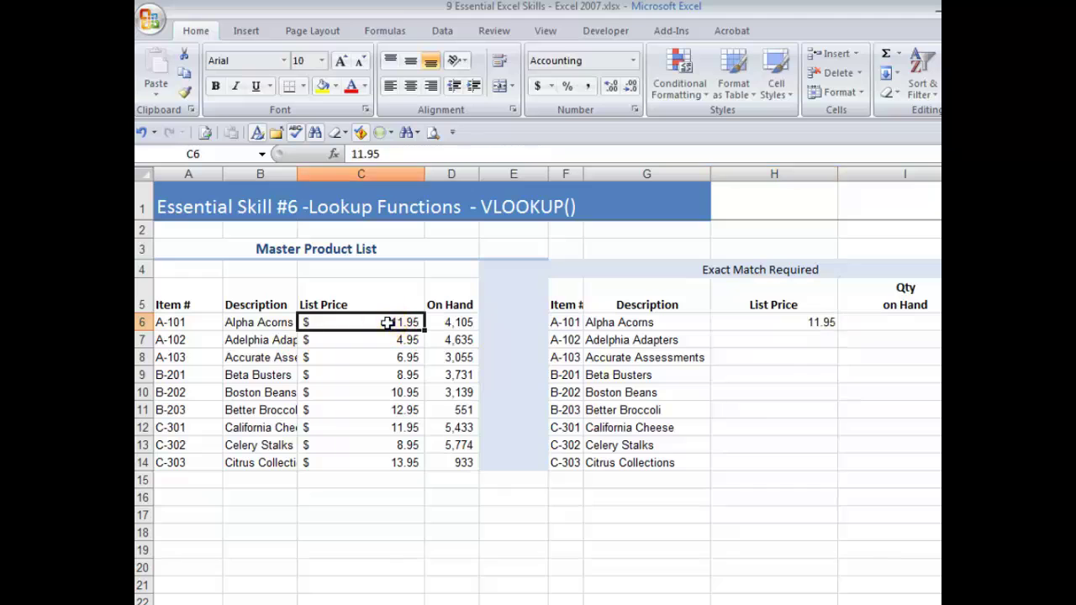
pyautogui.rightClick(388, 322)
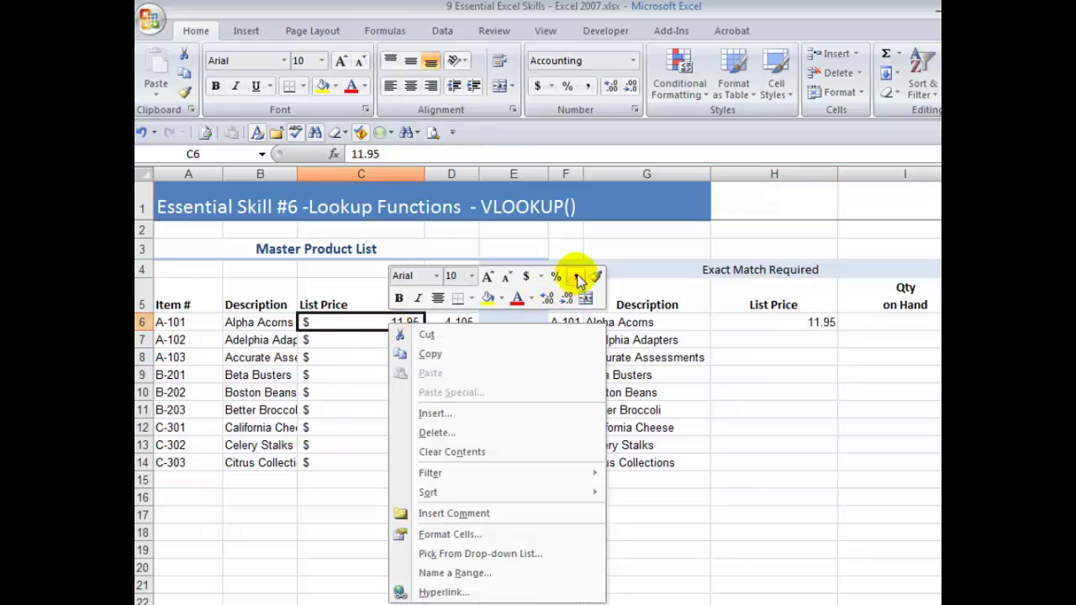
pyautogui.click(596, 277)
pyautogui.click(767, 322)
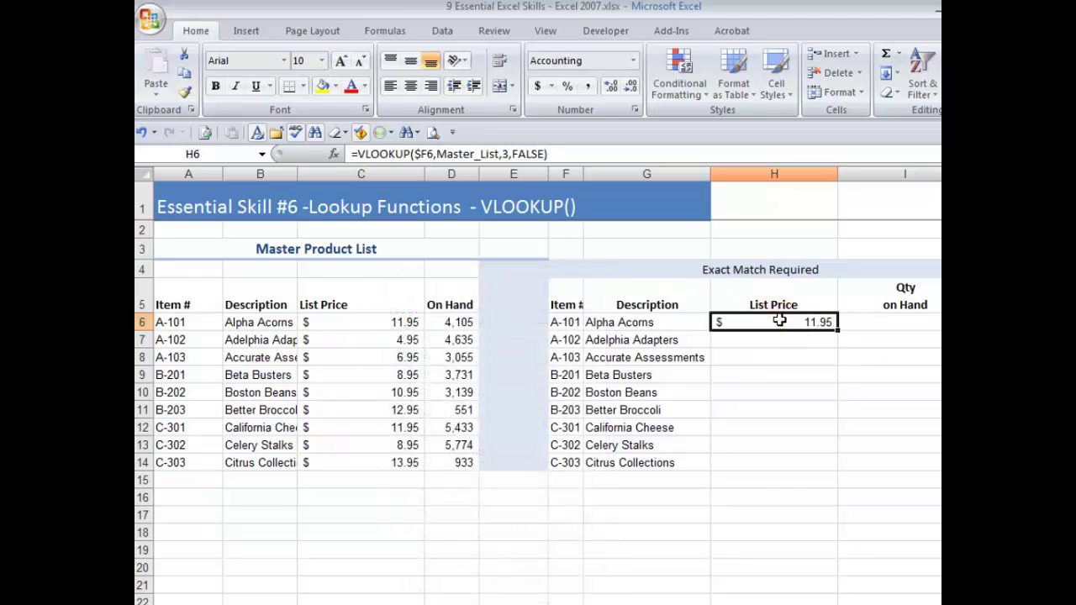
pyautogui.doubleClick(839, 330)
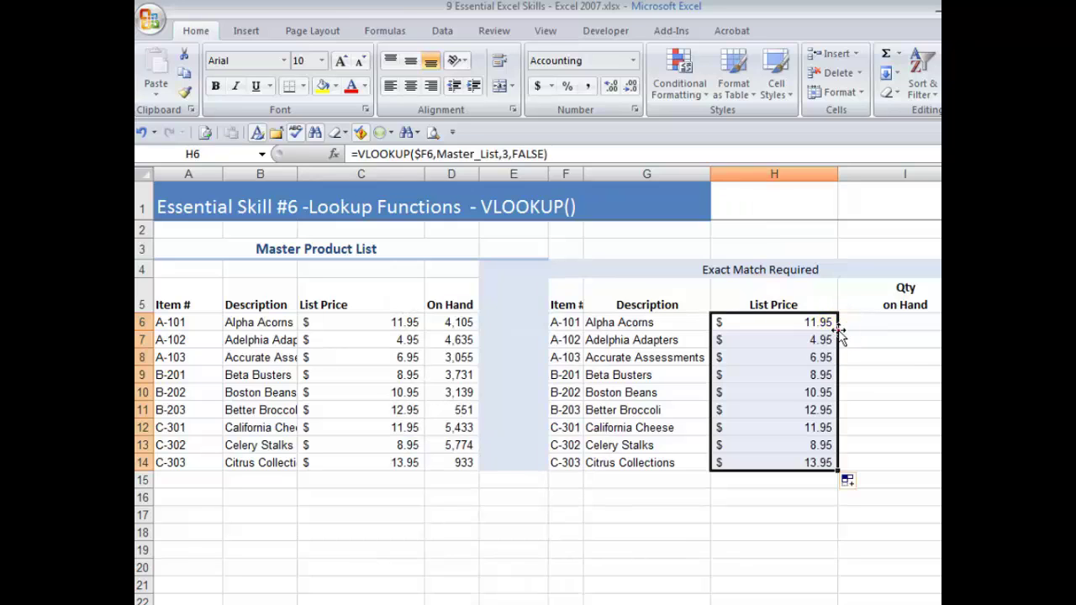
# Step: Inspect the filled VLOOKUP formula in H10 and the cells it references
pyautogui.click(769, 403)
pyautogui.click(763, 392)
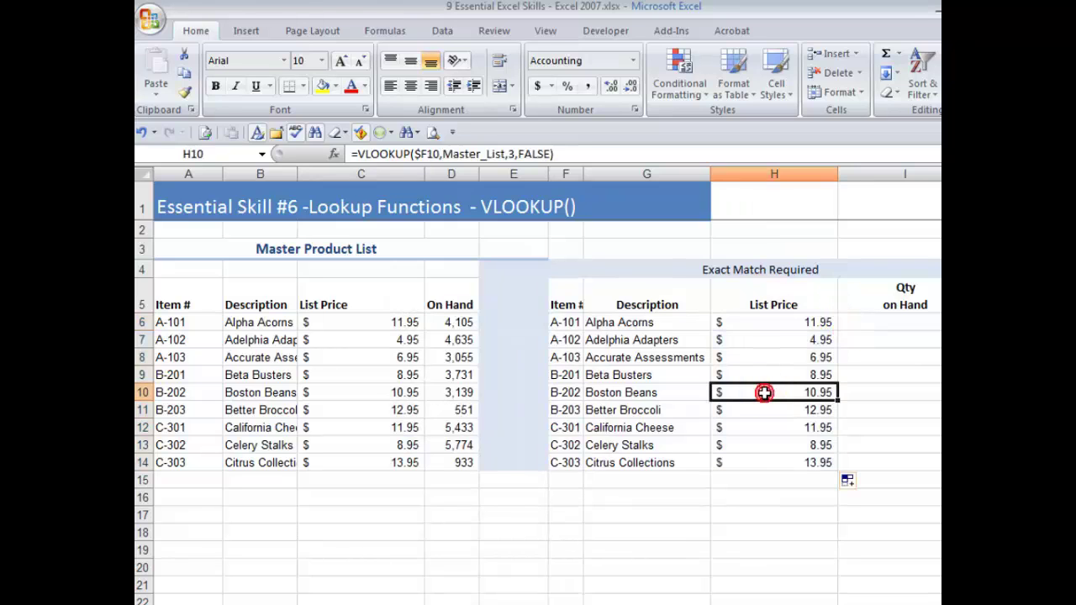
pyautogui.doubleClick(763, 393)
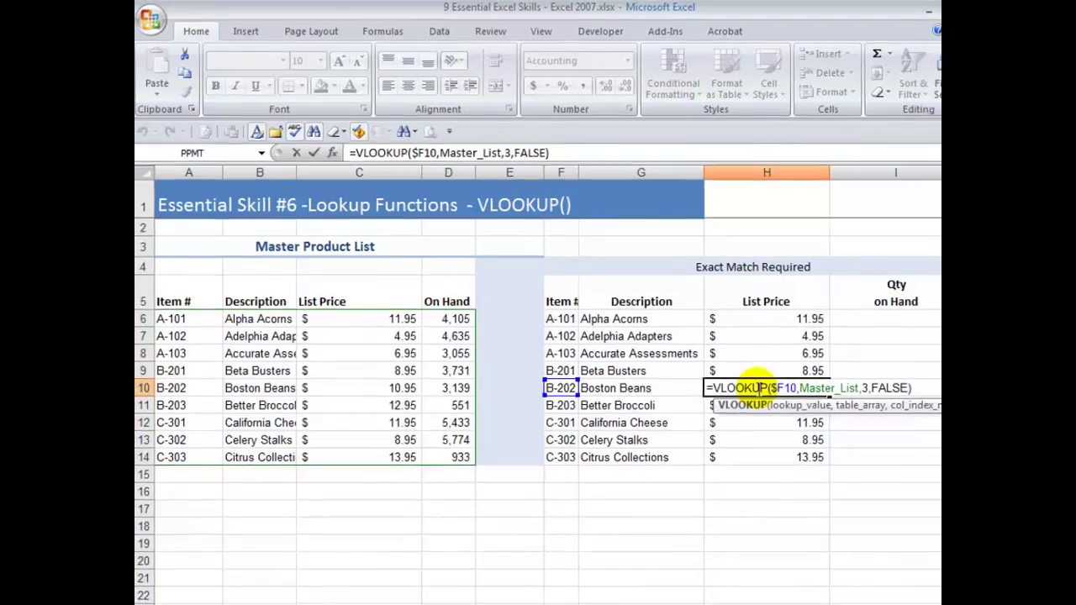
pyautogui.press('Escape')
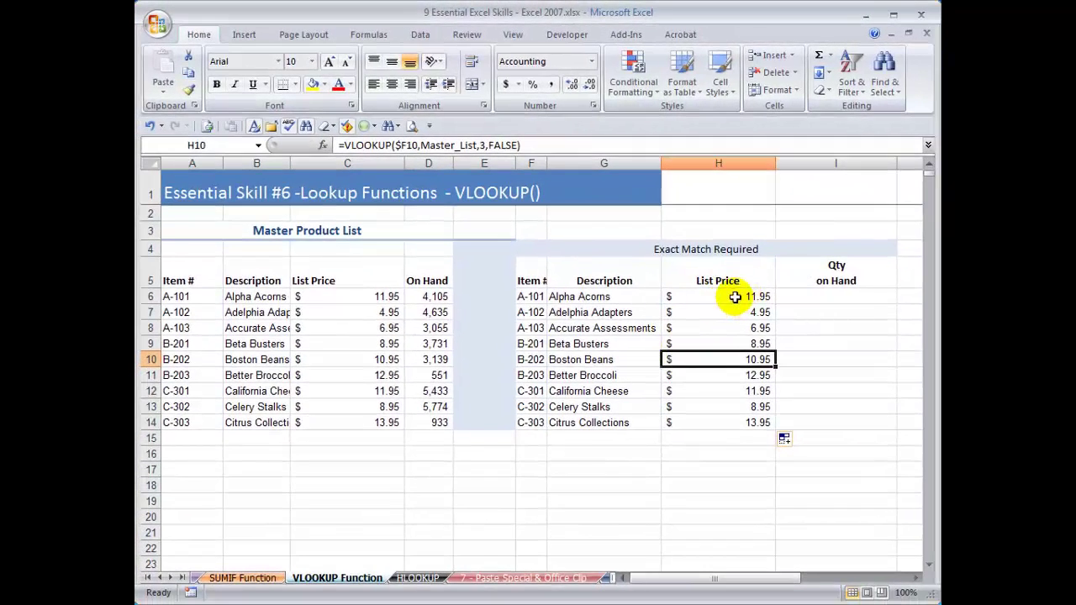
# Step: Copy the VLOOKUP formula from H6 to Qty on Hand cell I6 and set its col_index_num to 4
pyautogui.click(735, 297)
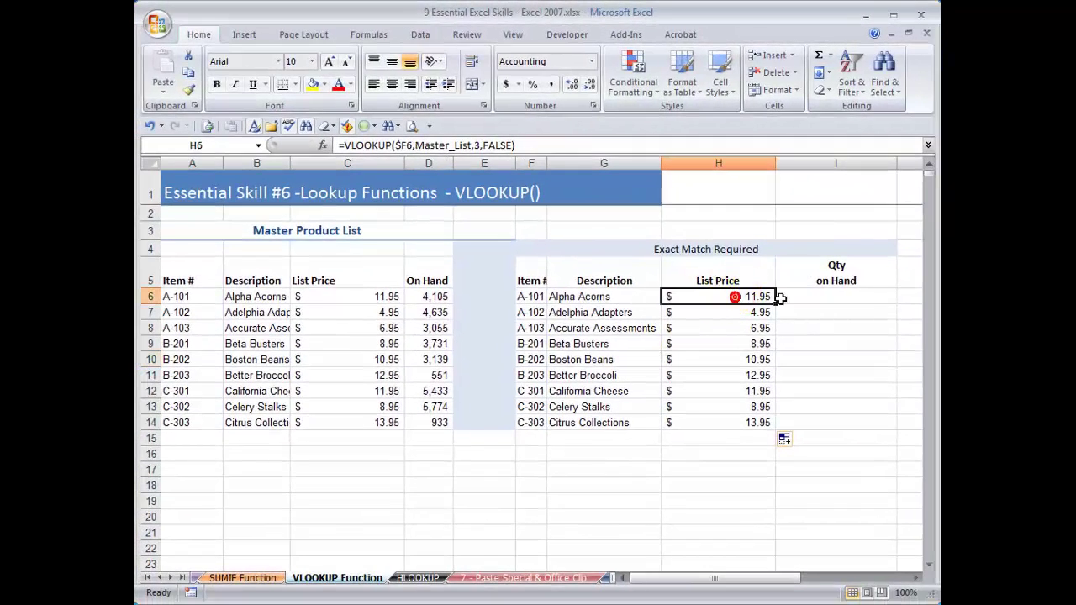
pyautogui.moveTo(775, 303); pyautogui.dragTo(855, 294)
pyautogui.click(850, 297)
pyautogui.click(850, 297)
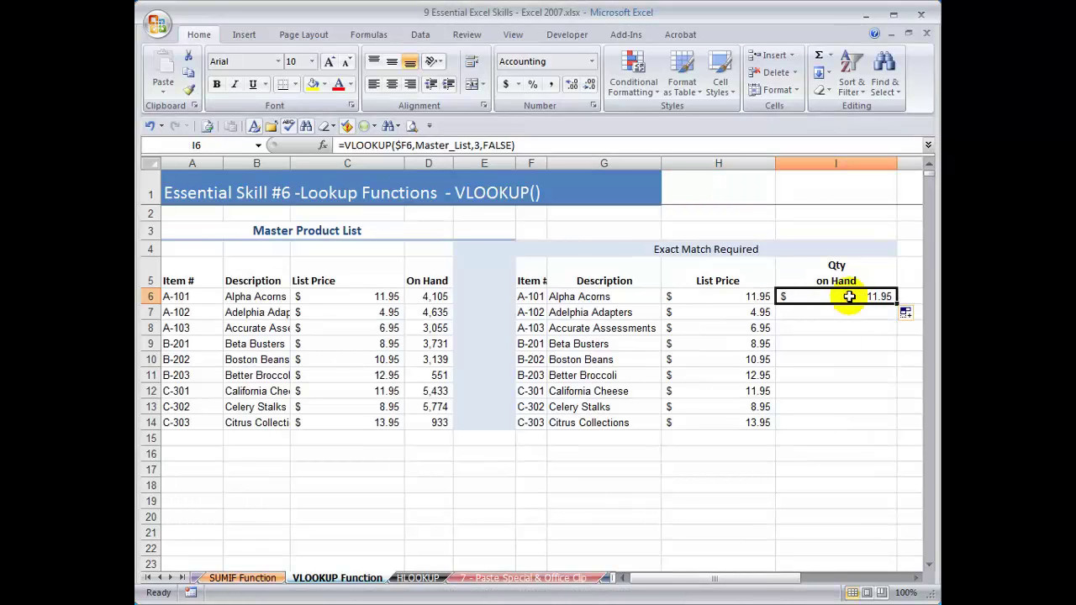
pyautogui.click(324, 147)
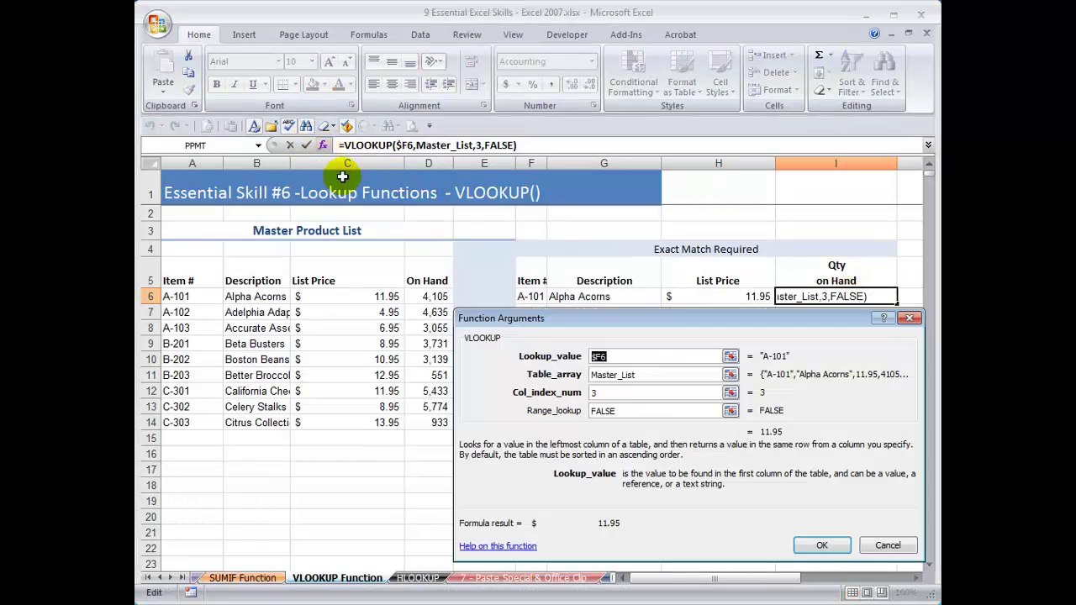
pyautogui.click(616, 394)
pyautogui.moveTo(617, 395); pyautogui.dragTo(578, 401)
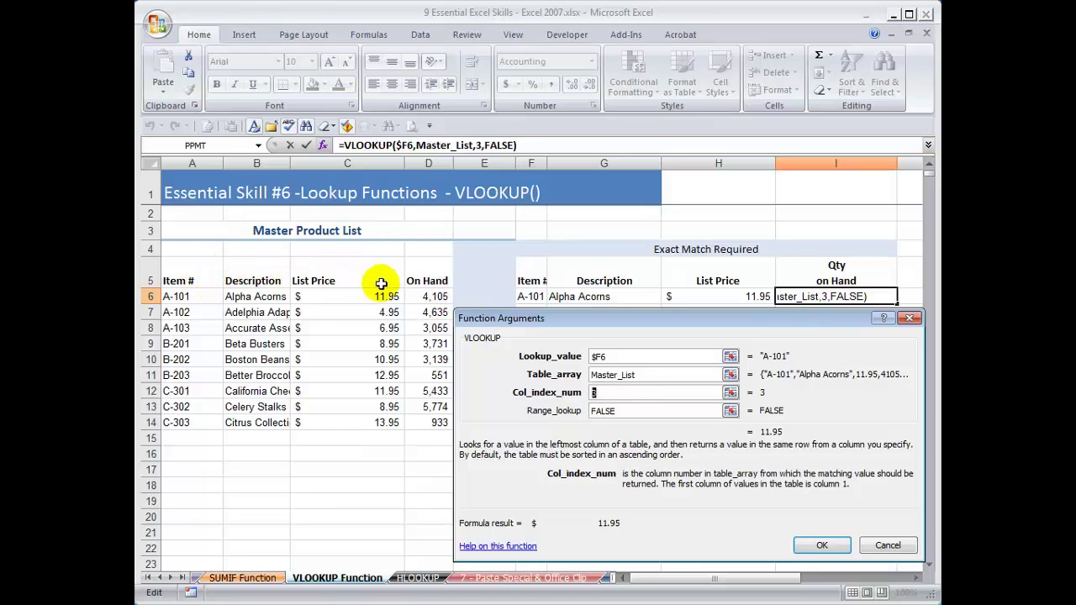
pyautogui.write('4')
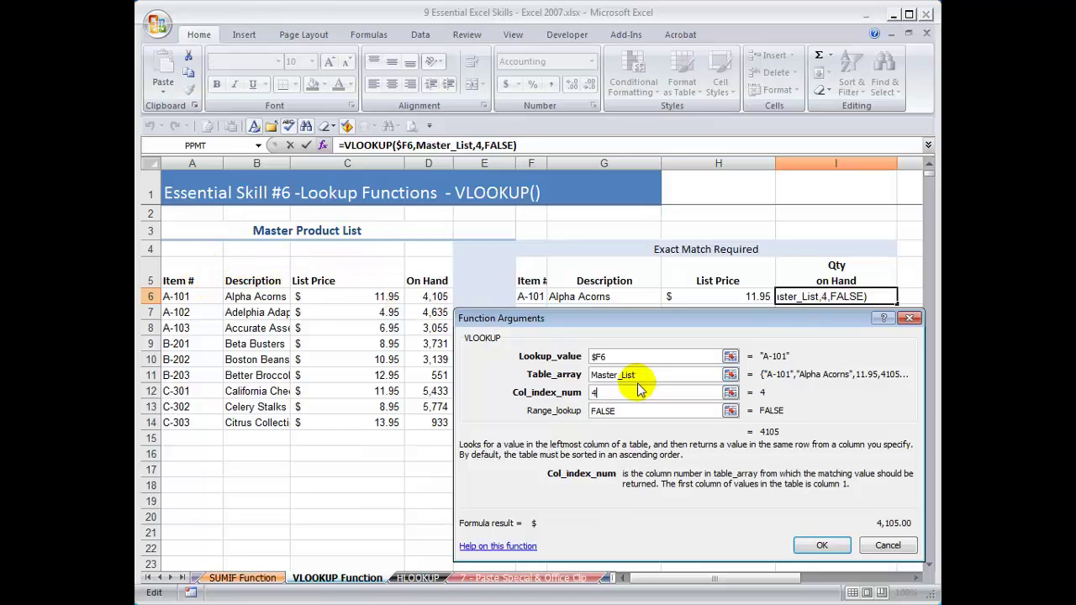
pyautogui.click(821, 547)
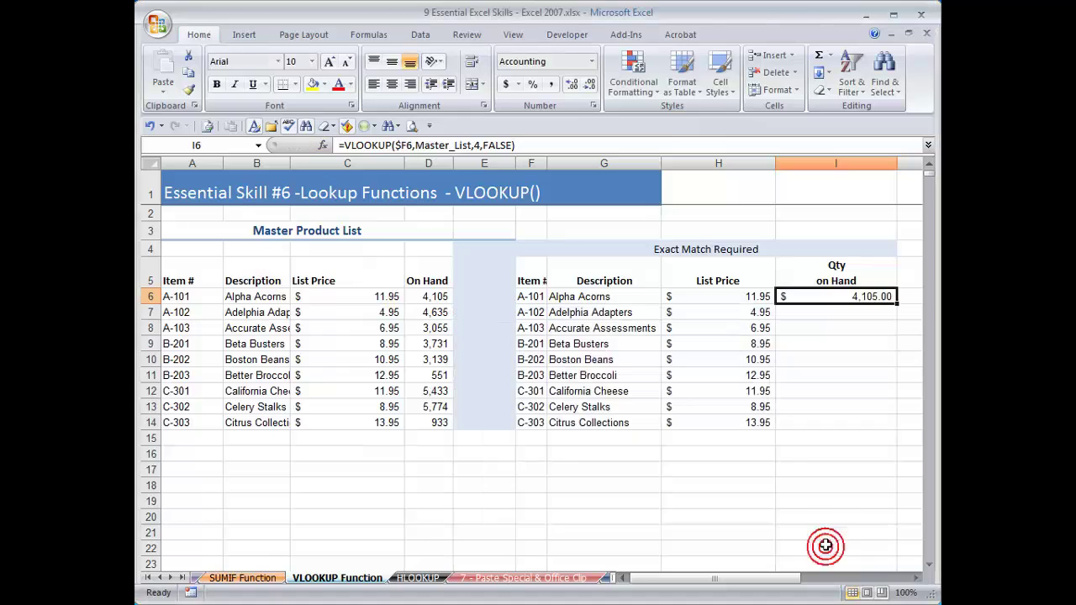
# Step: Copy the number format from On Hand cell D6 onto I6, and fill I6 down the Qty on Hand column to I14
pyautogui.click(437, 298)
pyautogui.rightClick(438, 300)
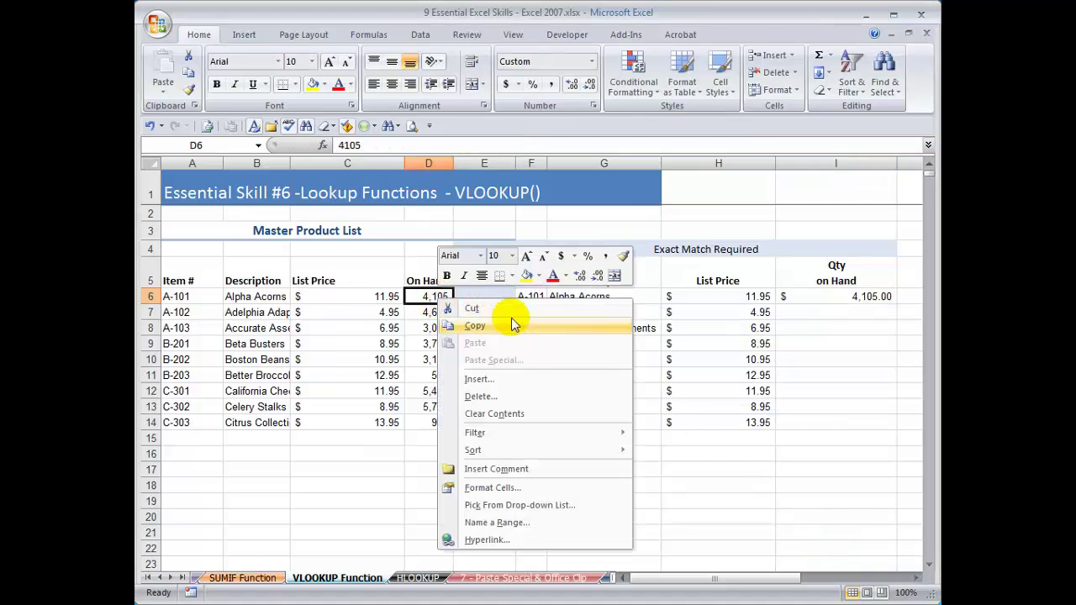
pyautogui.click(623, 256)
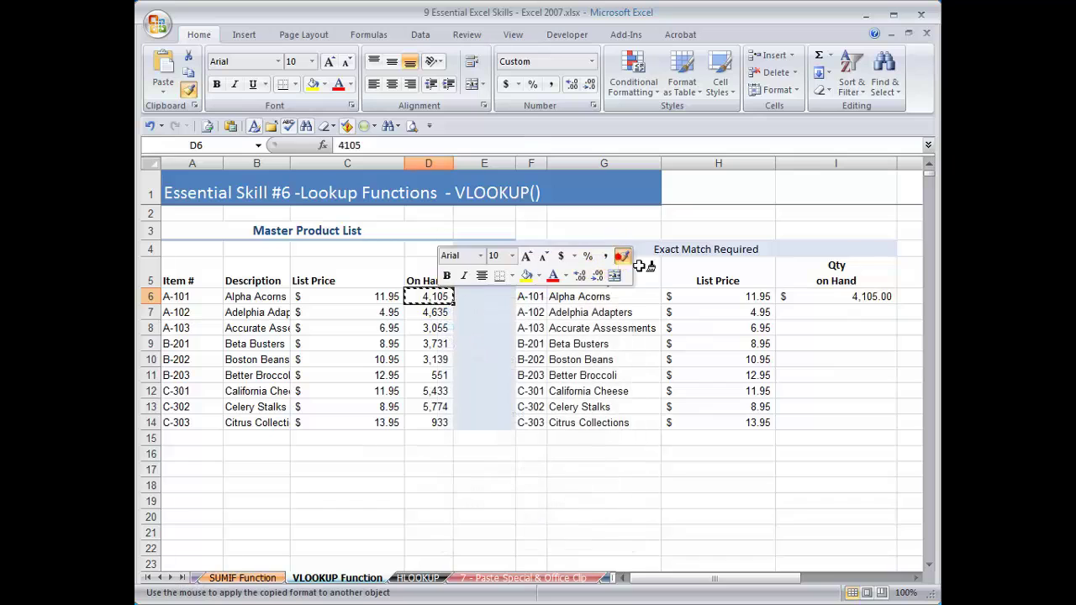
pyautogui.click(837, 296)
pyautogui.doubleClick(897, 305)
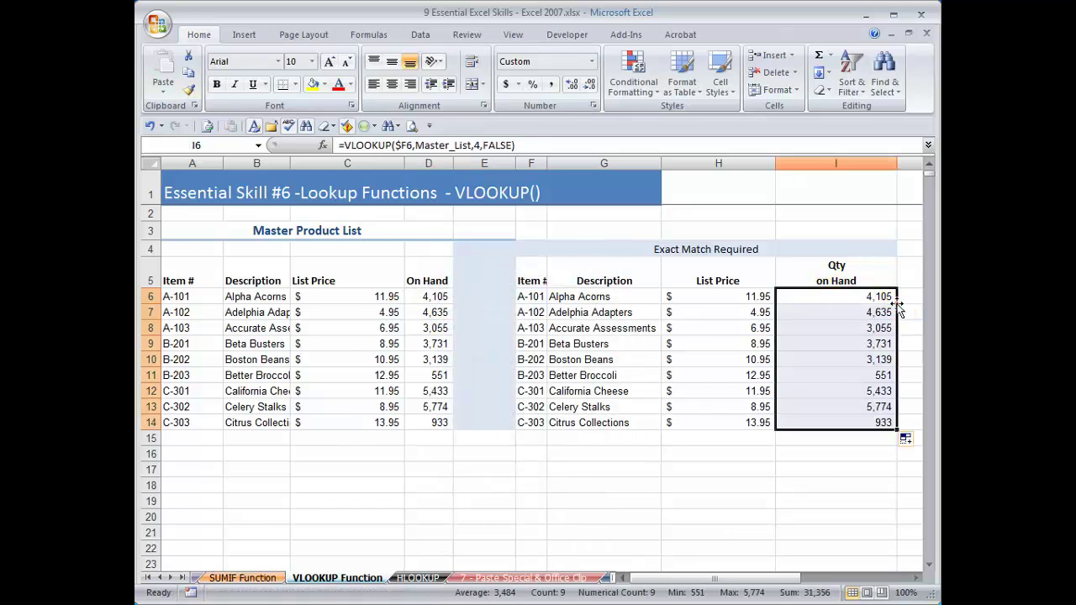
# Step: Inspect the approximate-match VLOOKUP in Quantity Discount cell B39, its lookup value in B37, and the Qty_Discount table with its Qty column
pyautogui.click(706, 249)
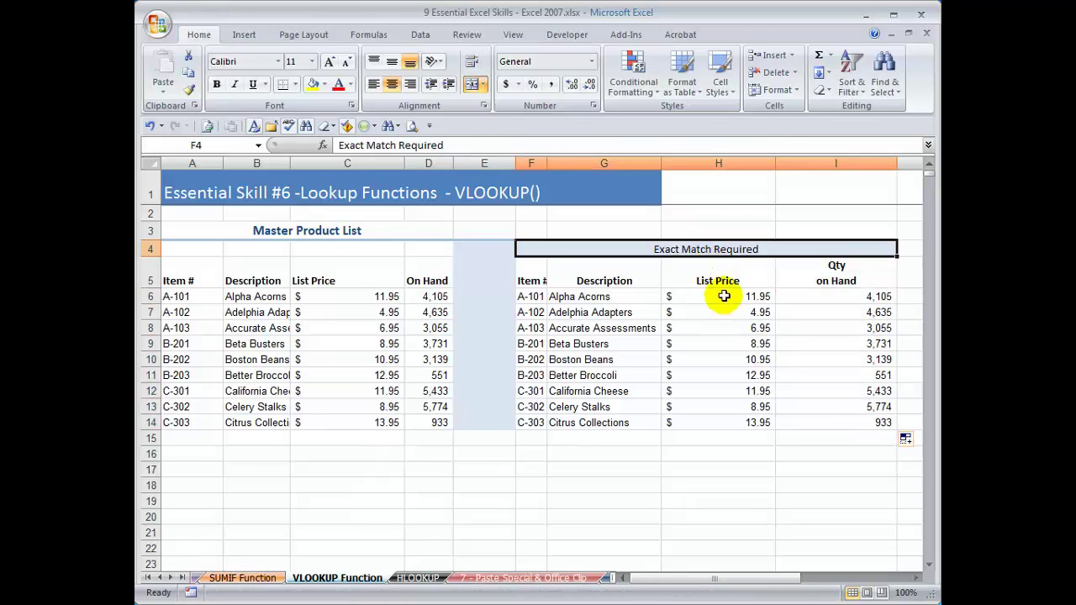
pyautogui.click(724, 296)
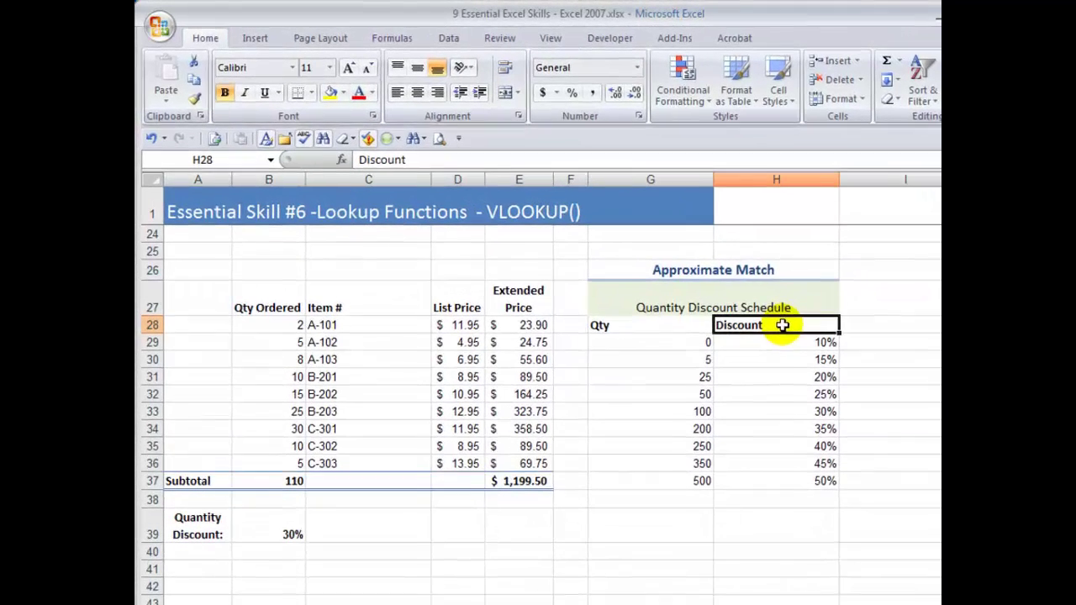
pyautogui.click(269, 530)
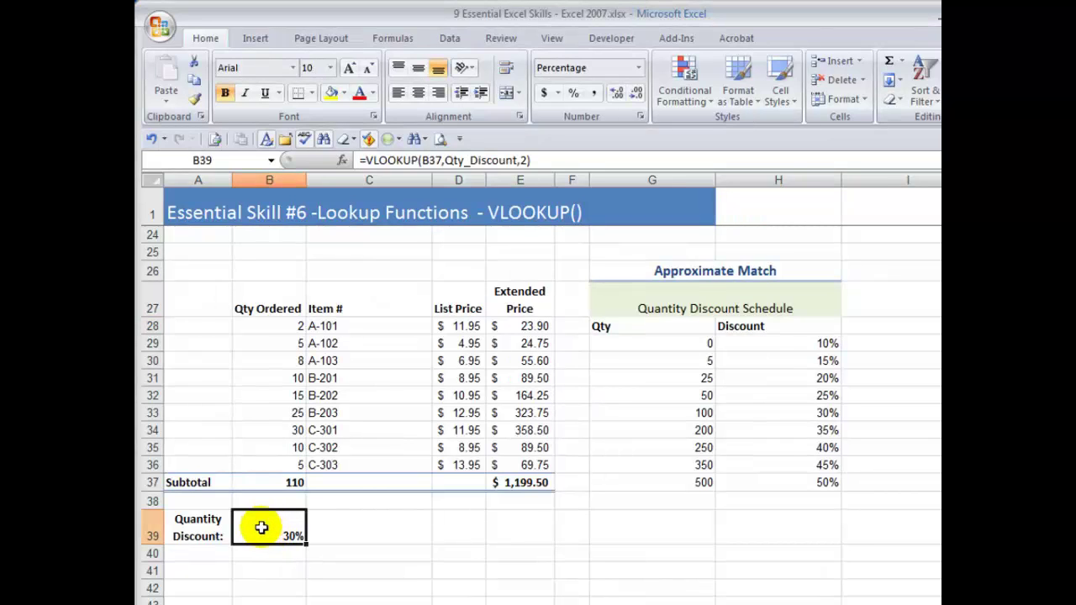
pyautogui.doubleClick(261, 527)
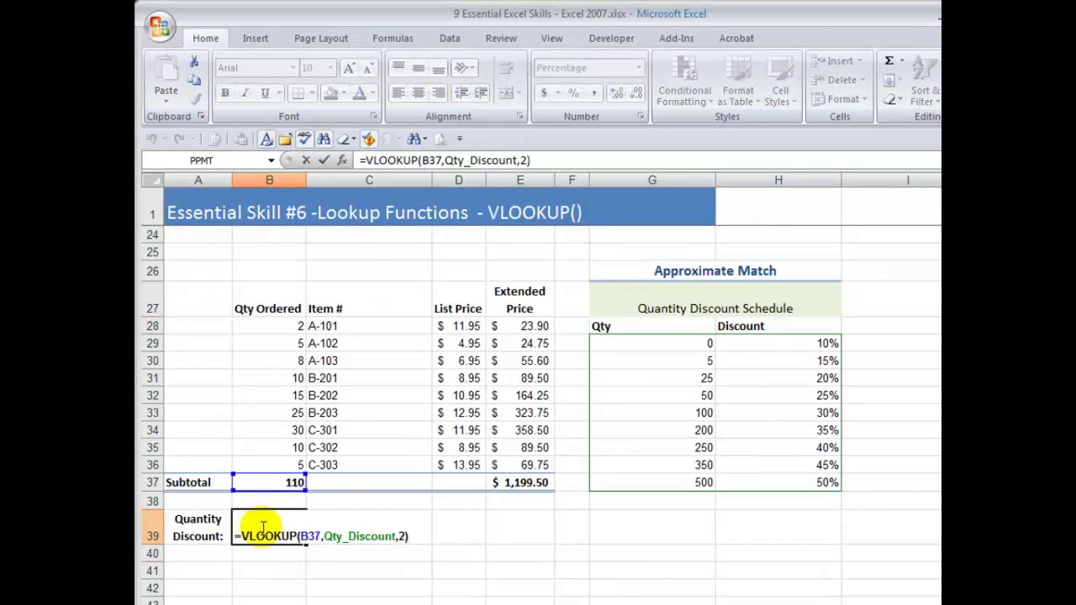
pyautogui.press('Escape')
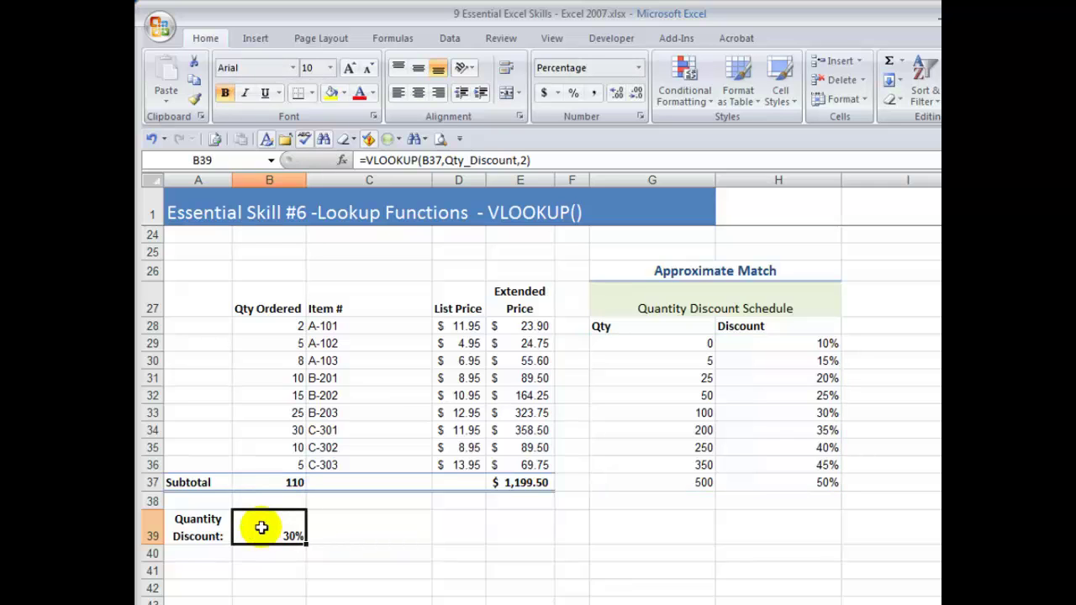
pyautogui.click(270, 483)
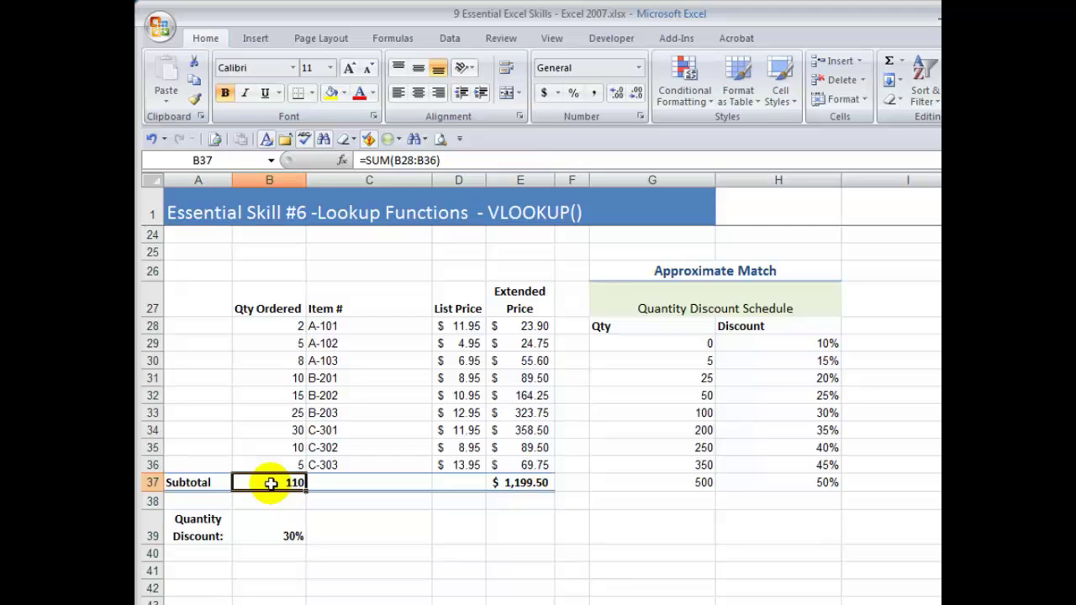
pyautogui.moveTo(701, 343); pyautogui.dragTo(804, 477)
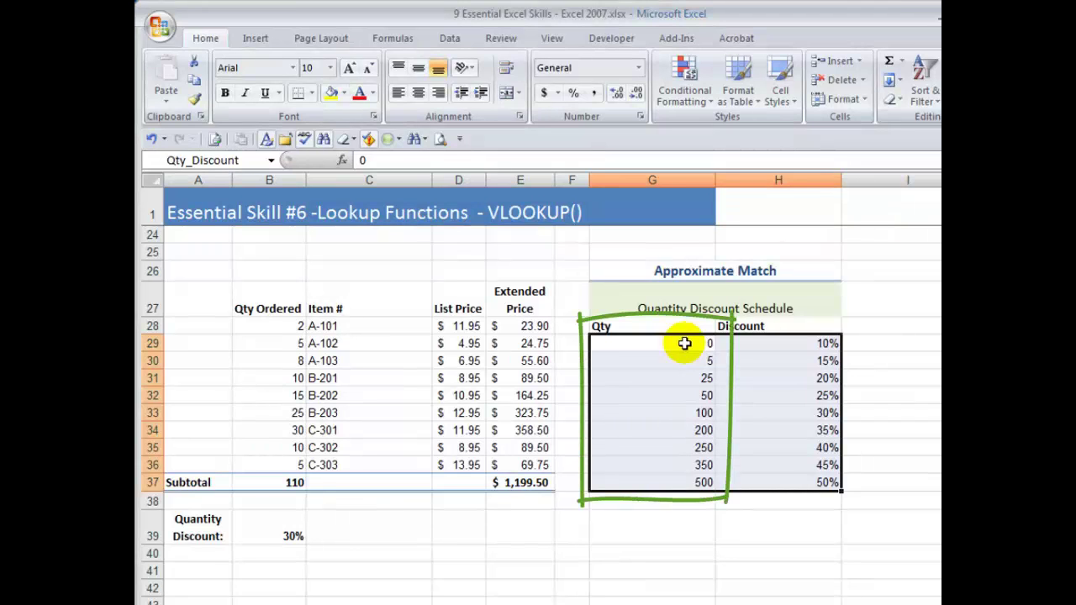
pyautogui.moveTo(684, 343); pyautogui.dragTo(683, 480)
pyautogui.moveTo(683, 480); pyautogui.dragTo(682, 480)
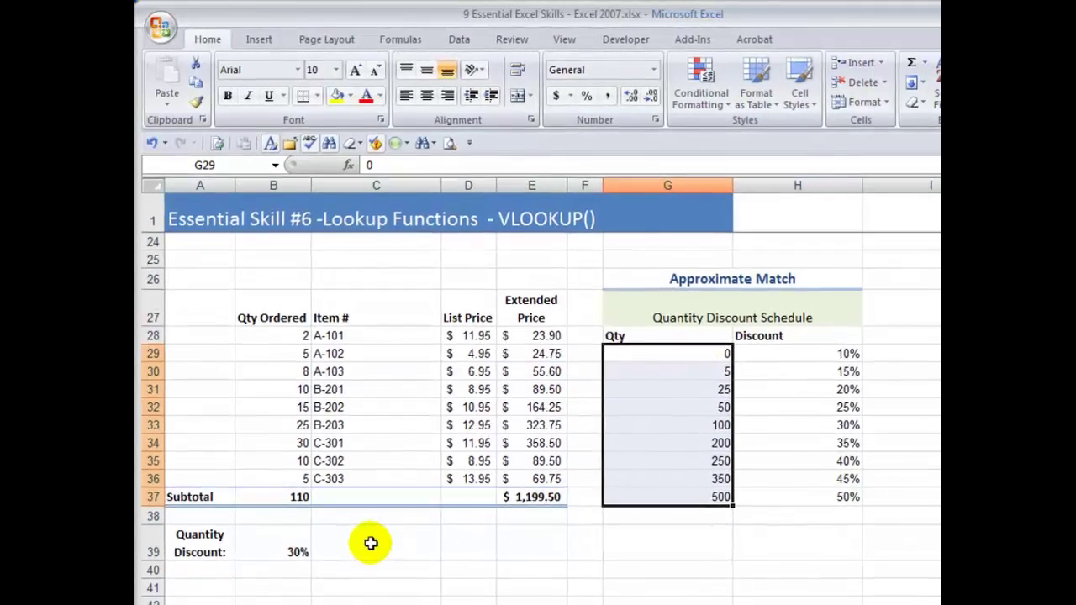
# Step: Examine the lookup_value, table_array and col_index_num arguments of the VLOOKUP formula in B39 one by one
pyautogui.click(264, 539)
pyautogui.doubleClick(266, 548)
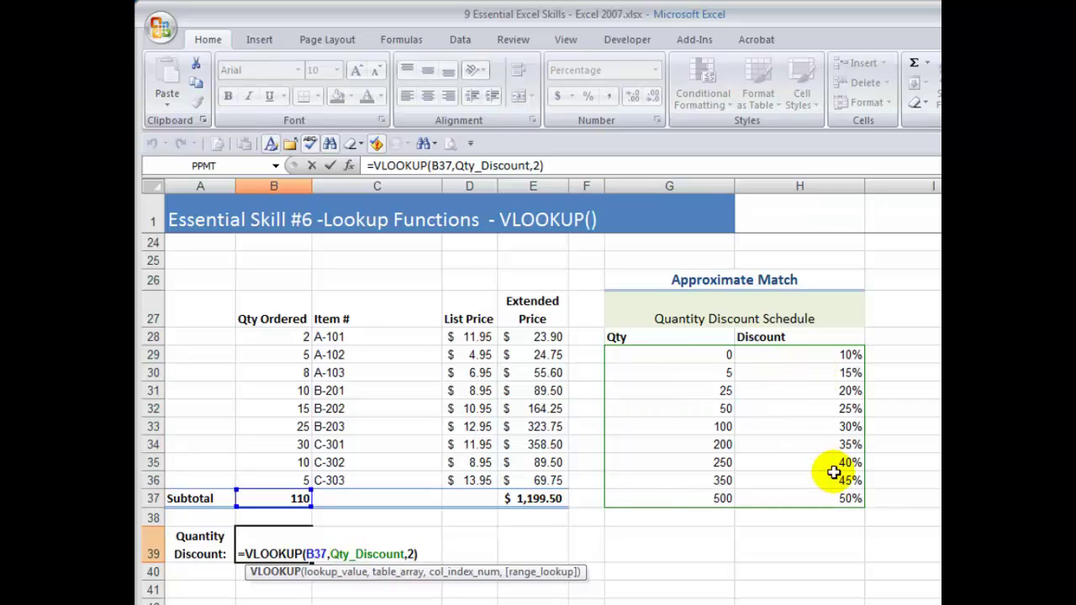
pyautogui.click(324, 574)
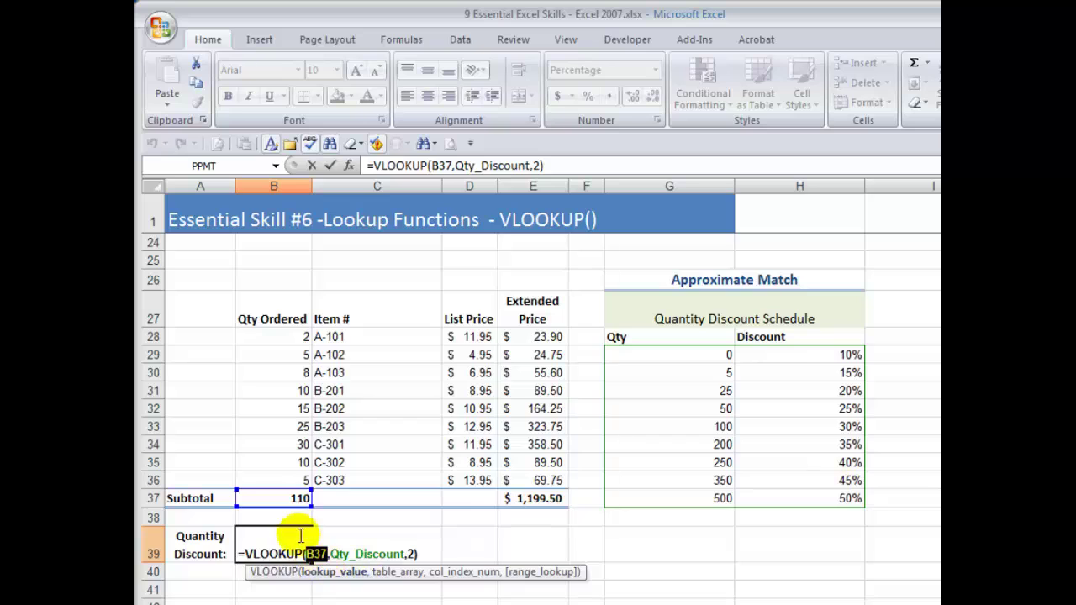
pyautogui.click(274, 498)
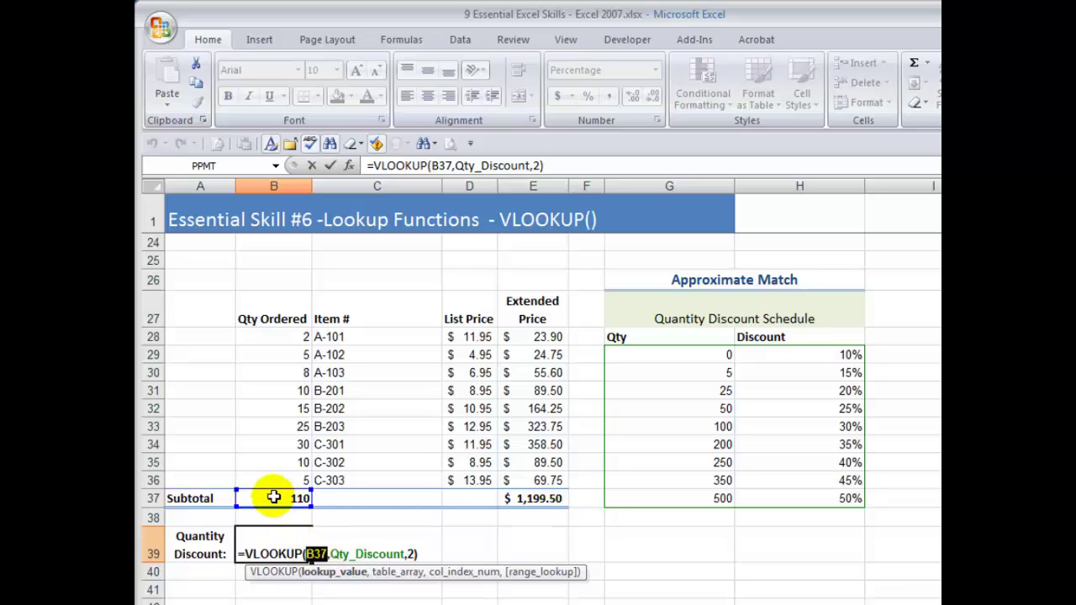
pyautogui.click(390, 574)
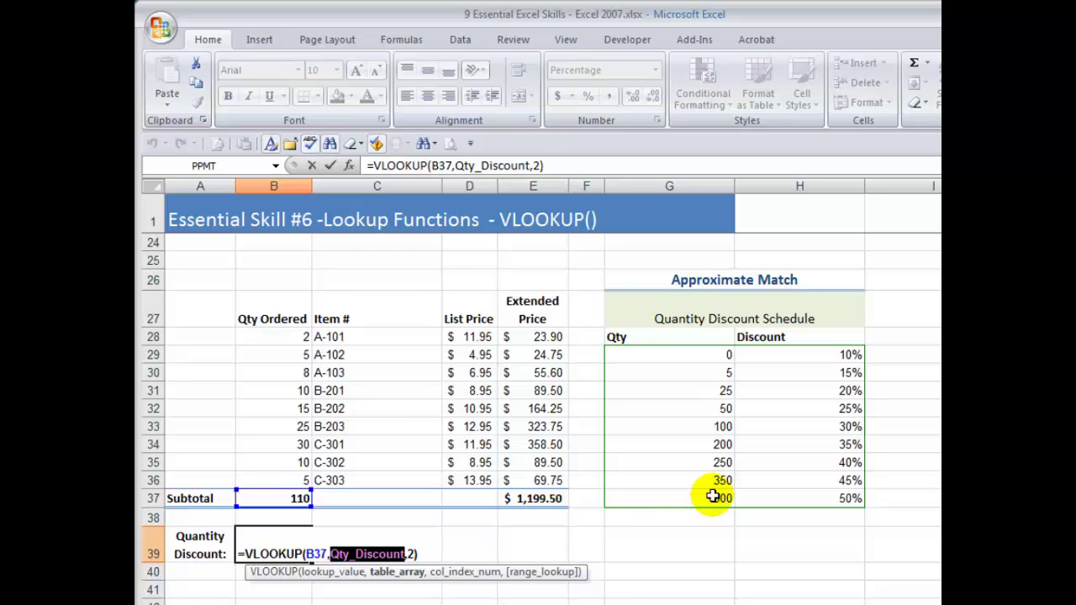
pyautogui.click(454, 575)
pyautogui.click(454, 575)
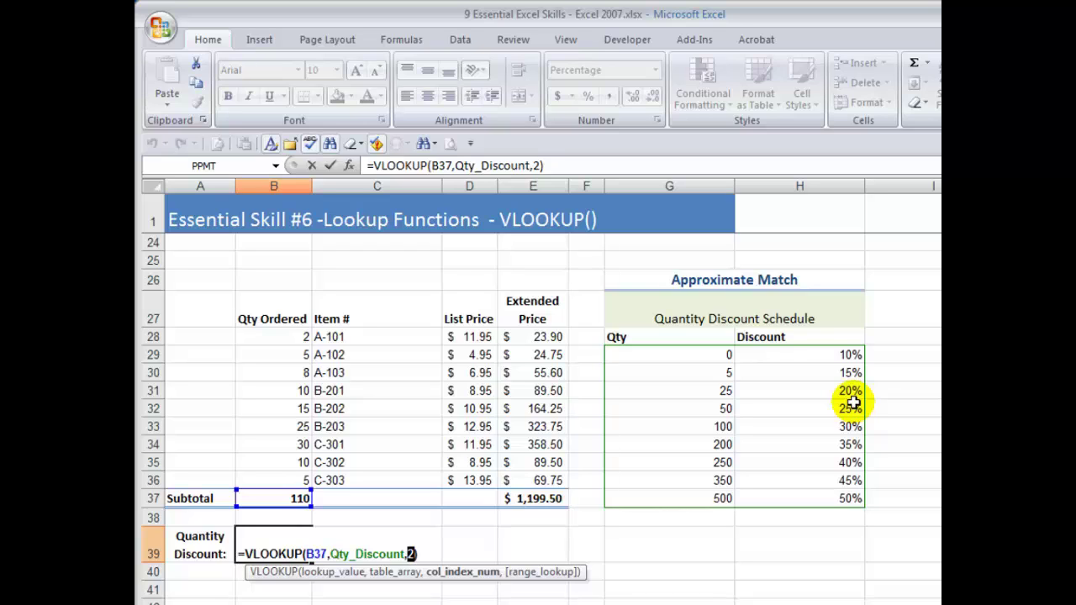
pyautogui.hotkey('ctrl', 'Return')
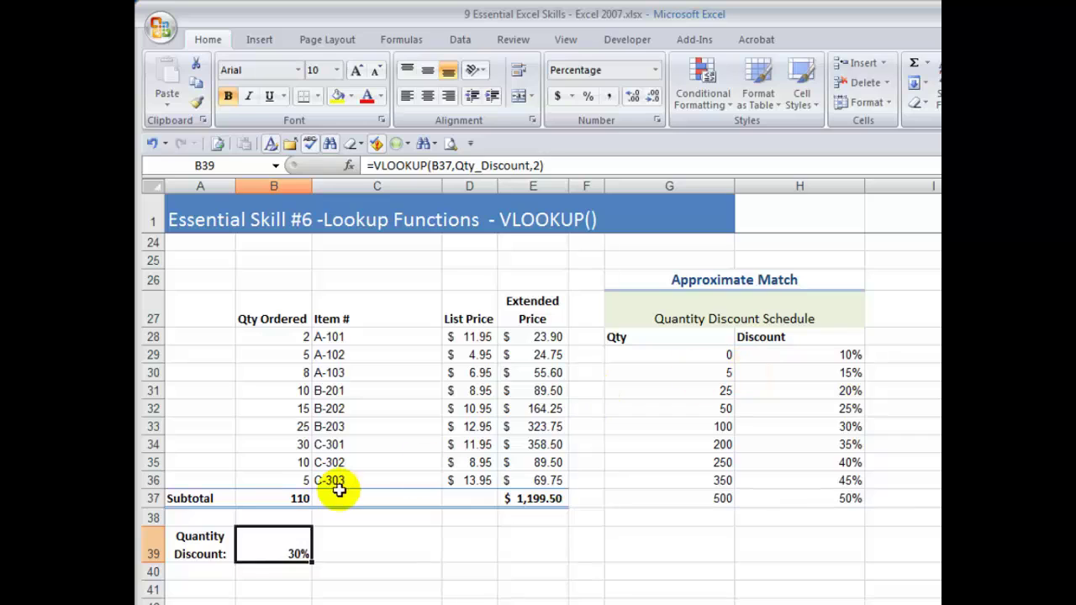
# Step: Trace the B37 subtotal through the Qty thresholds to its discount in row 33, and compare with the Master Product List's Item # column
pyautogui.click(277, 499)
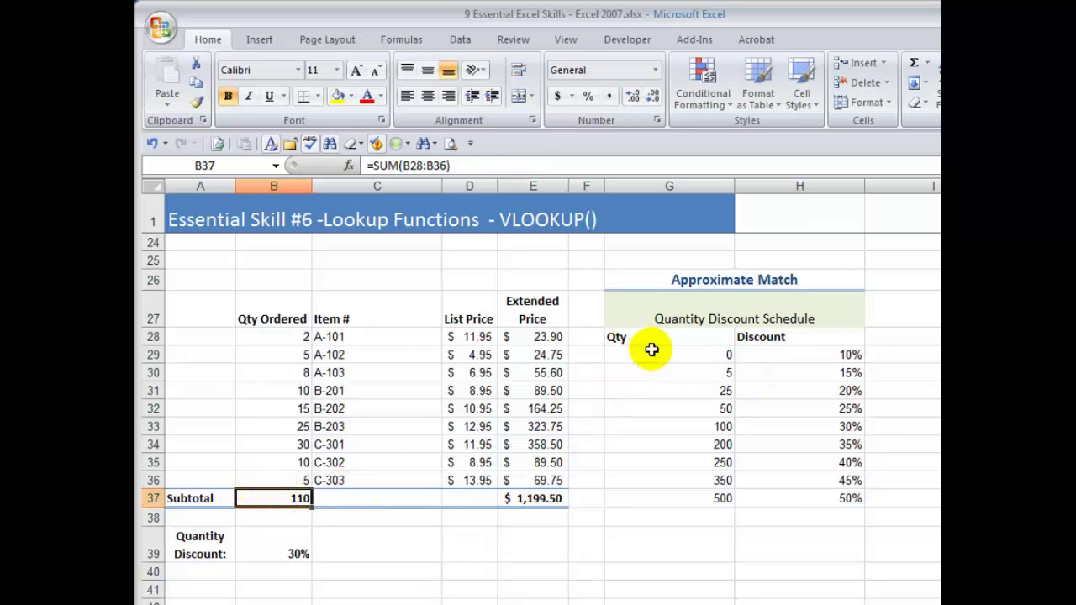
pyautogui.click(682, 350)
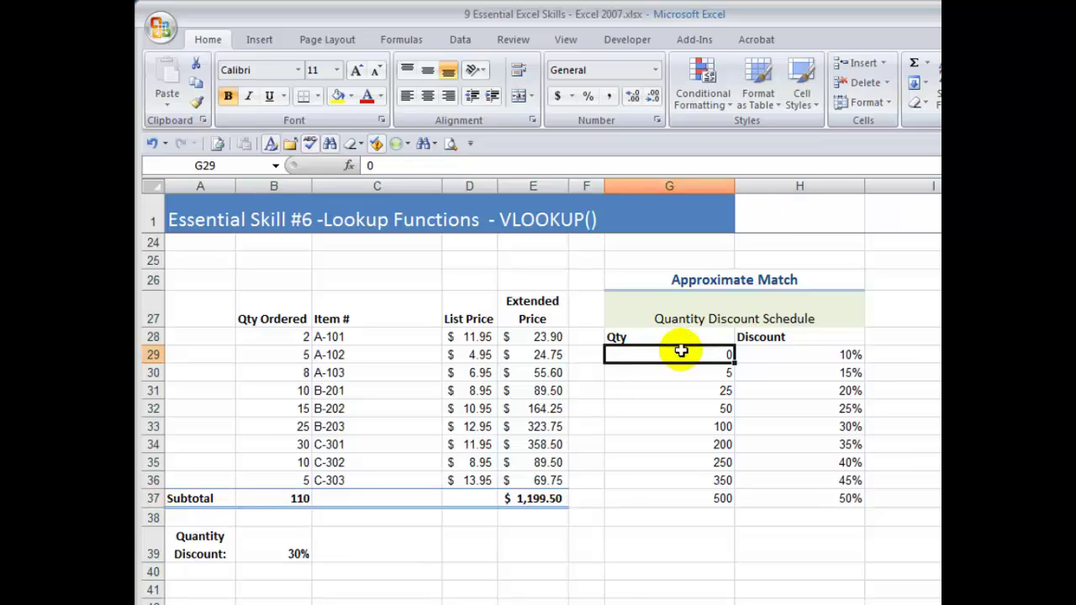
pyautogui.moveTo(681, 352); pyautogui.dragTo(689, 425)
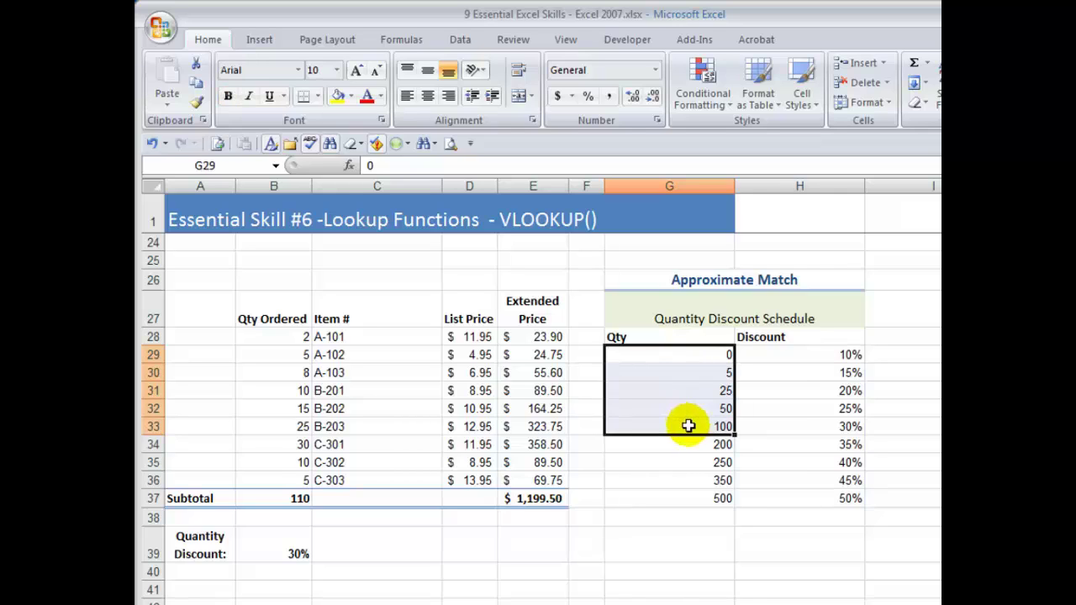
pyautogui.click(689, 425)
pyautogui.click(689, 425)
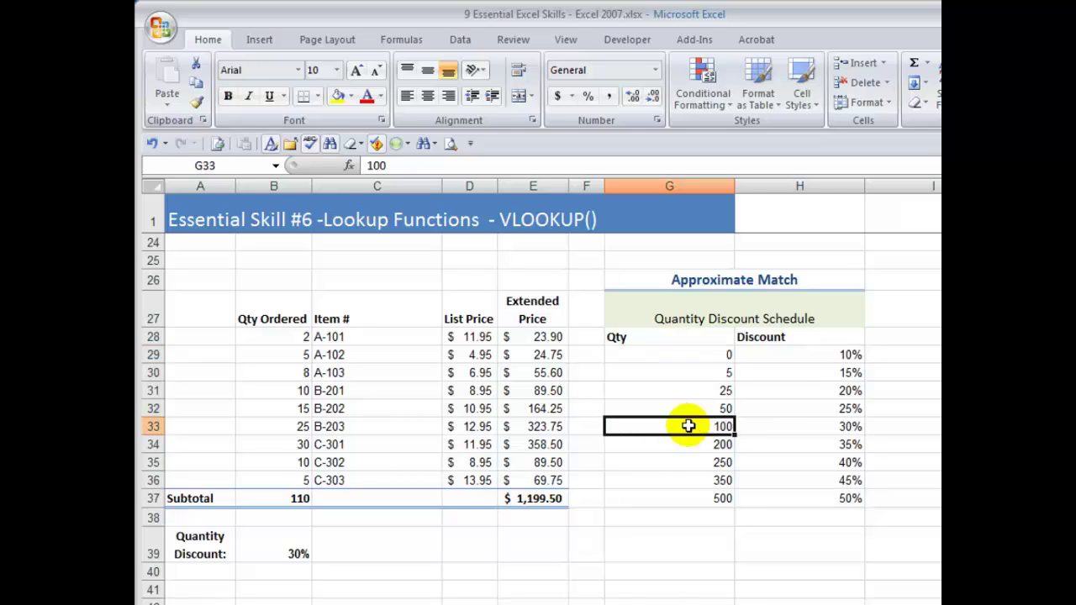
pyautogui.moveTo(689, 426)
pyautogui.mouseDown()
pyautogui.moveTo(689, 437)
pyautogui.moveTo(688, 421)
pyautogui.mouseUp()
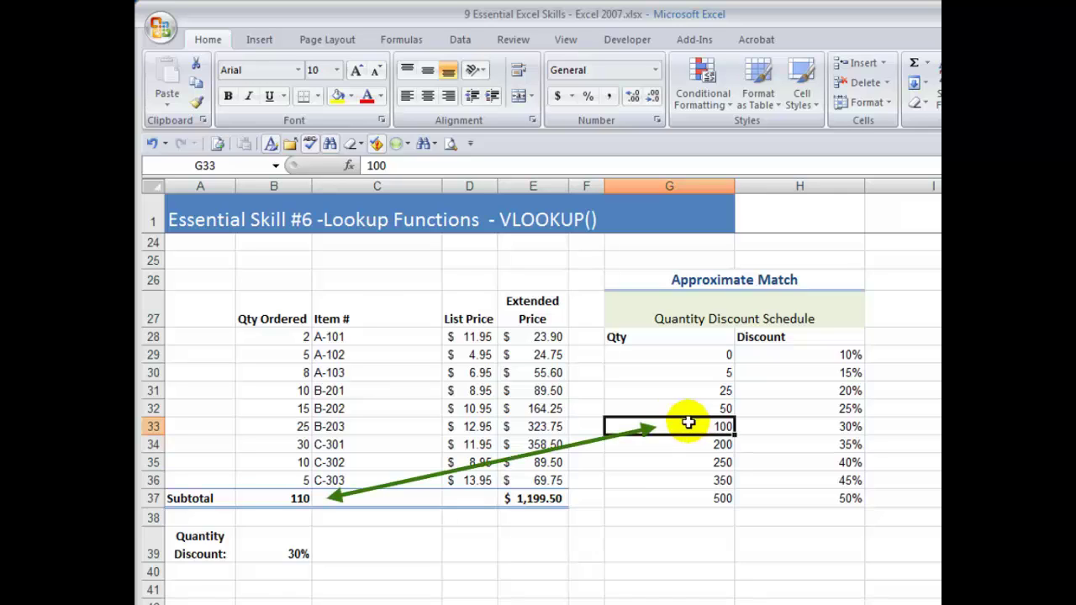
pyautogui.click(267, 496)
pyautogui.click(705, 424)
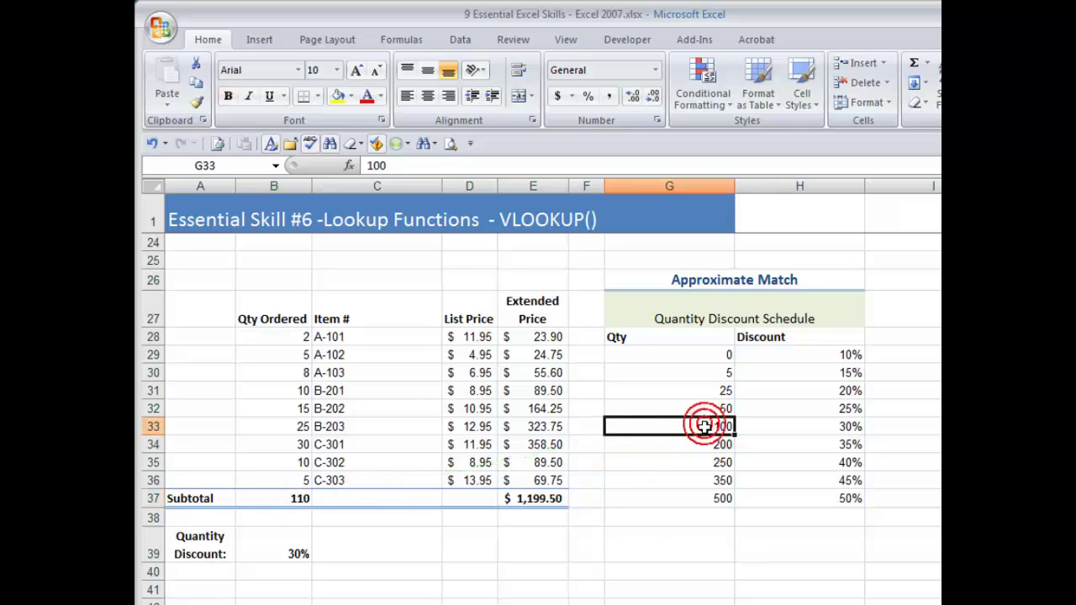
pyautogui.click(706, 444)
pyautogui.click(704, 426)
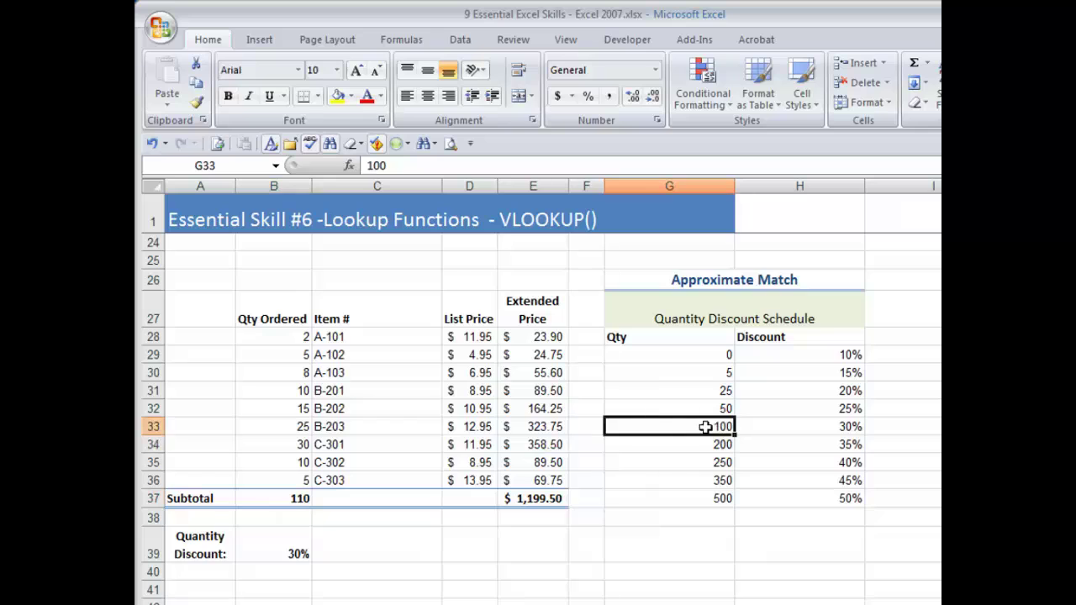
pyautogui.moveTo(705, 426); pyautogui.dragTo(807, 427)
pyautogui.click(807, 427)
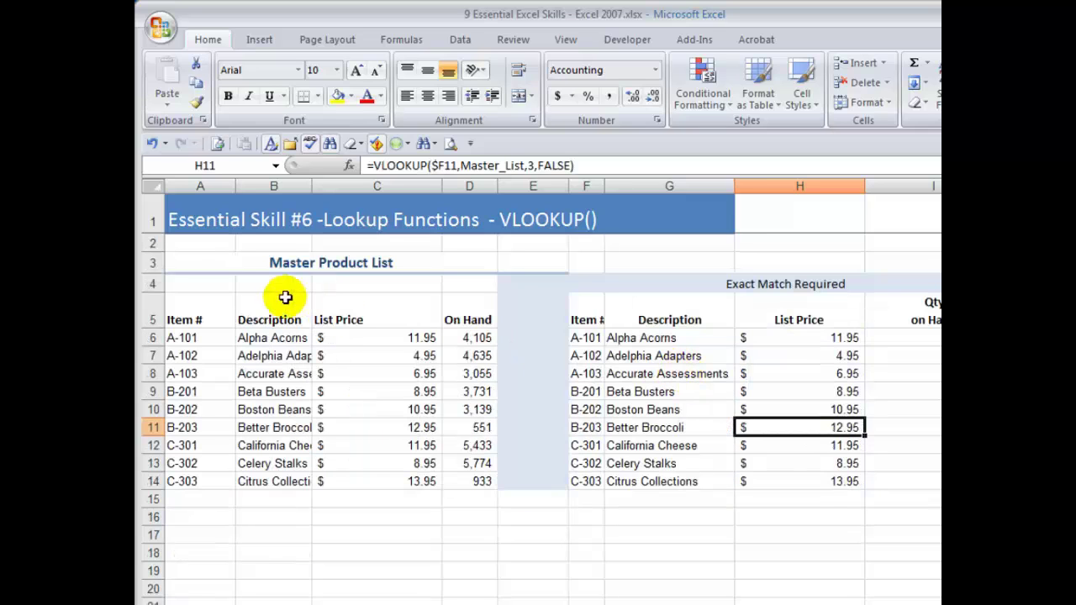
pyautogui.click(200, 337)
pyautogui.moveTo(200, 337); pyautogui.dragTo(195, 479)
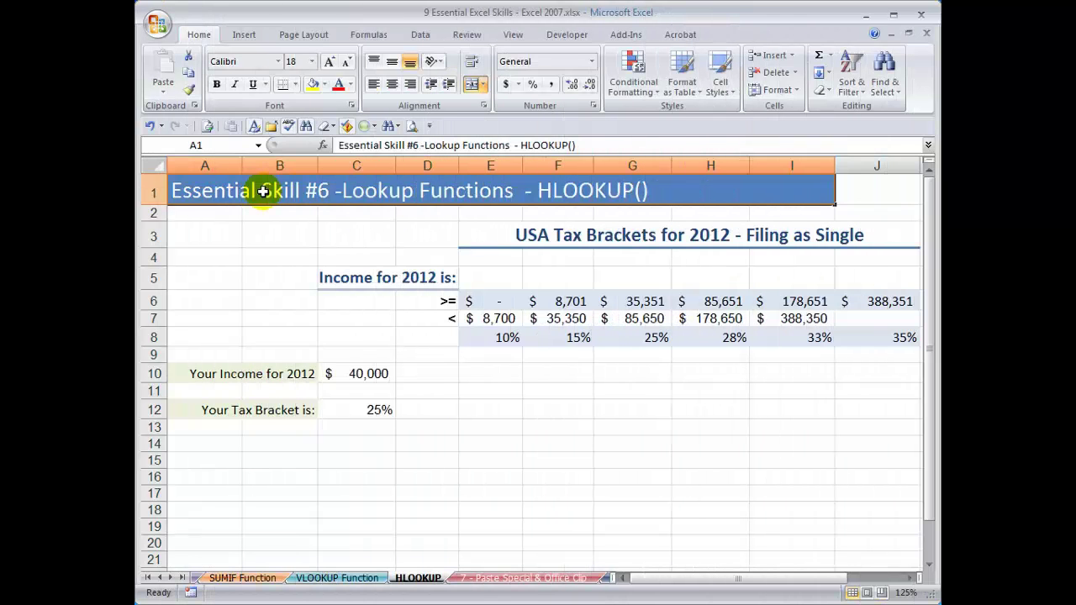
# Step: On the HLOOKUP sheet, inspect the tax bracket formula in C12 and the cells it references
pyautogui.click(353, 409)
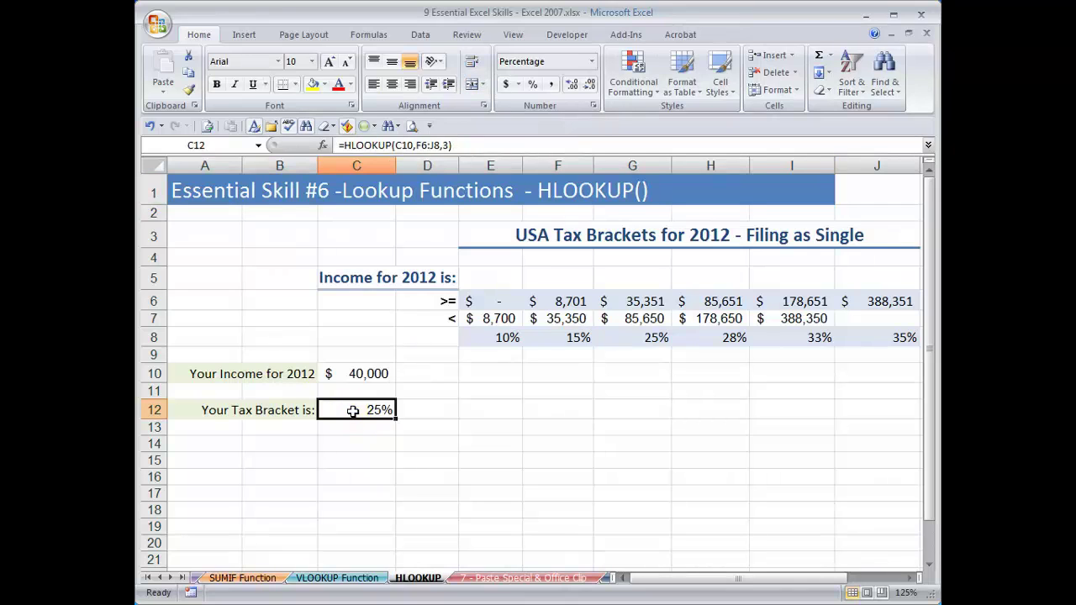
pyautogui.doubleClick(352, 410)
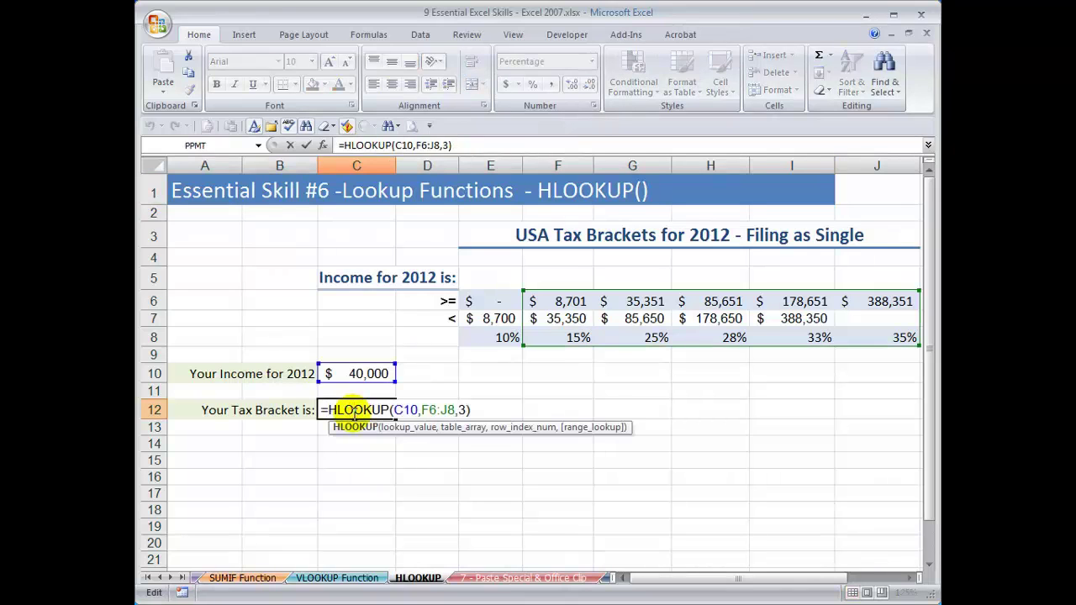
pyautogui.press('Escape')
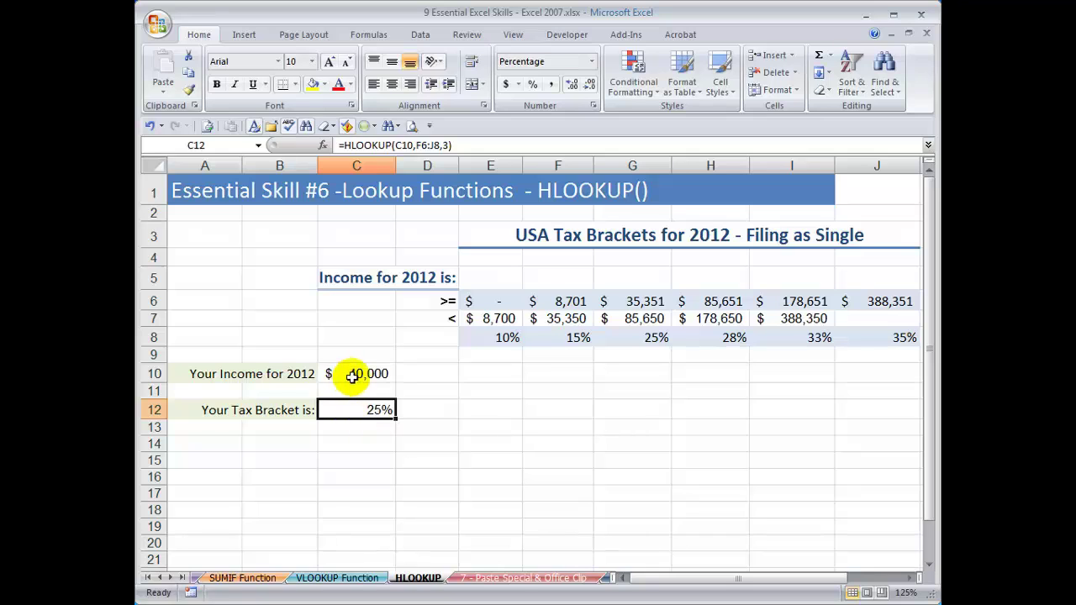
# Step: Examine the lookup_value and row_index_num arguments of the HLOOKUP in C12, and correct its table_array to E6:J8
pyautogui.doubleClick(355, 410)
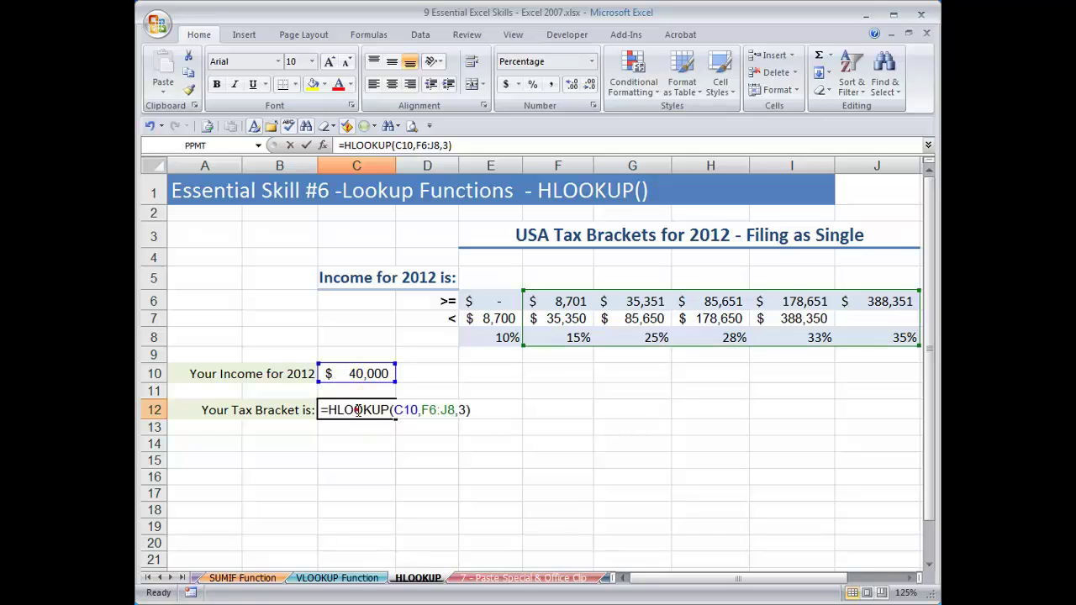
pyautogui.click(394, 427)
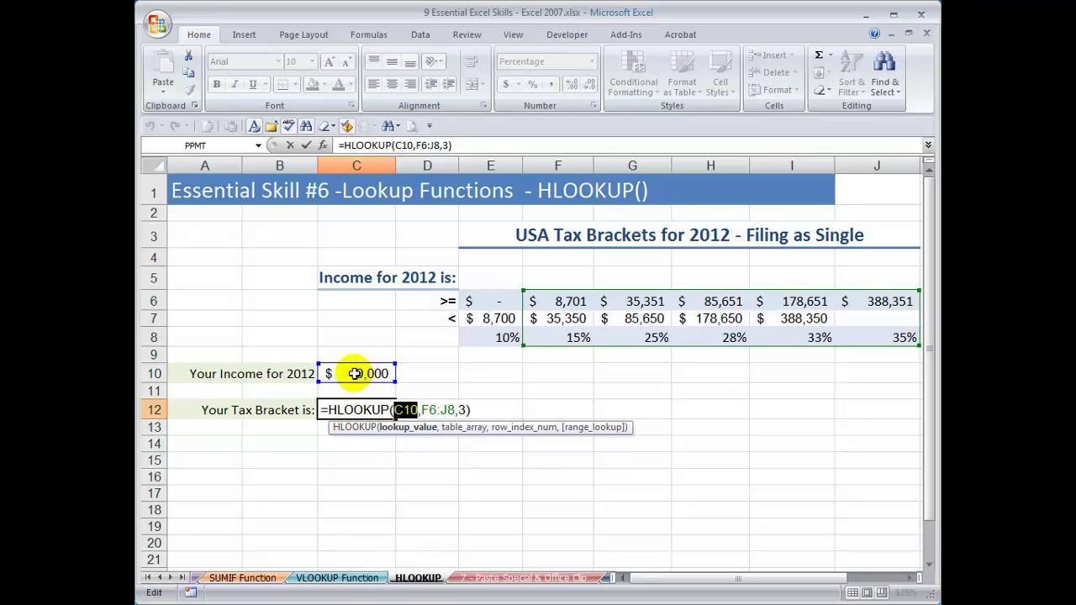
pyautogui.click(453, 429)
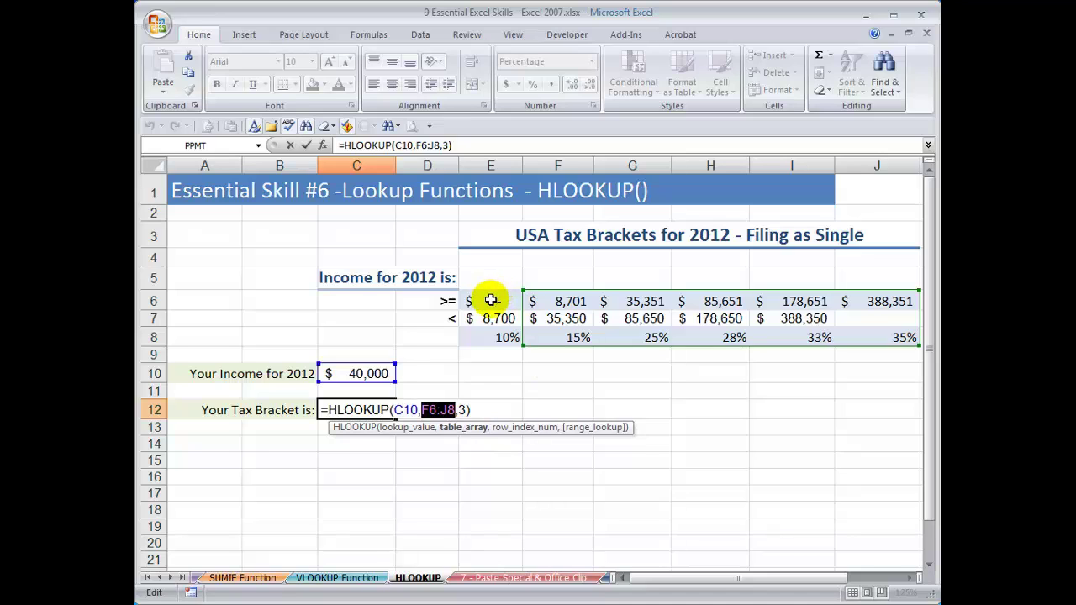
pyautogui.moveTo(492, 301)
pyautogui.mouseDown()
pyautogui.moveTo(830, 310)
pyautogui.moveTo(879, 343)
pyautogui.moveTo(877, 333)
pyautogui.mouseUp()
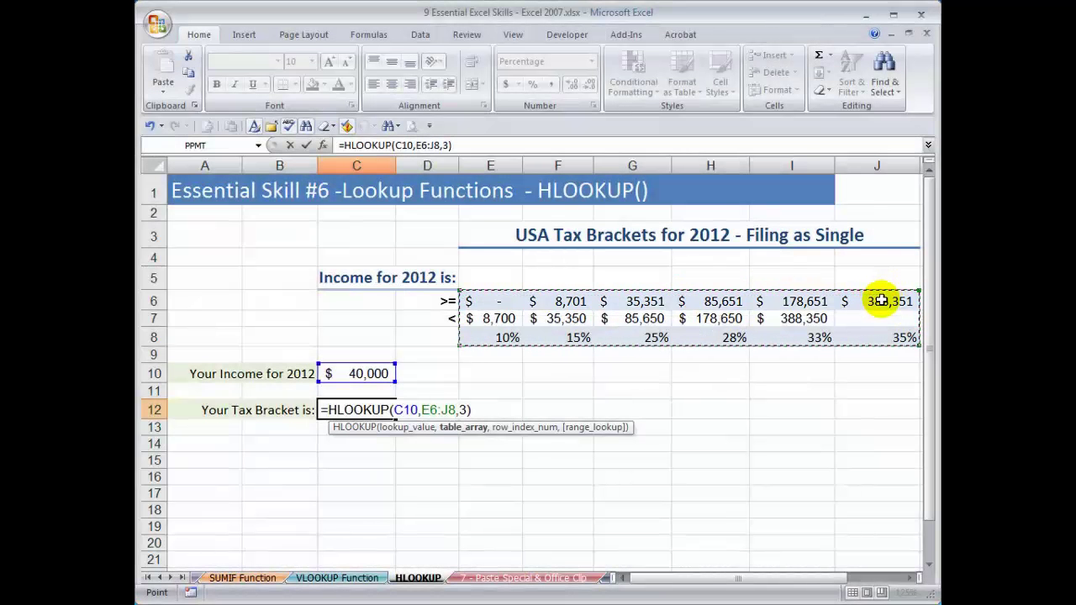
pyautogui.click(513, 429)
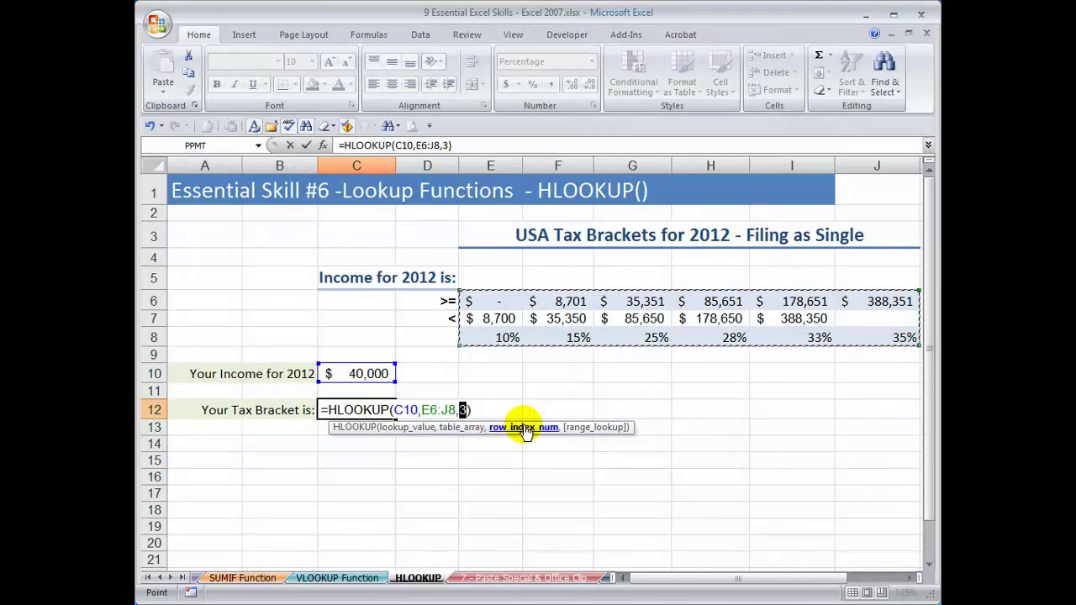
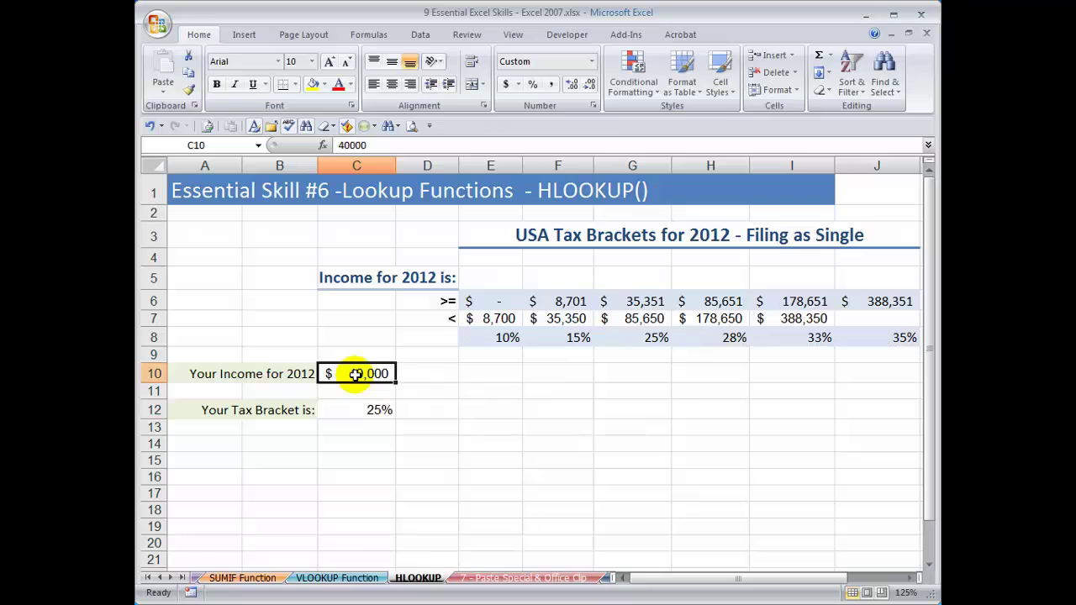
# Step: Set Your Income for 2012 in C10 to 90000
pyautogui.write('90000')
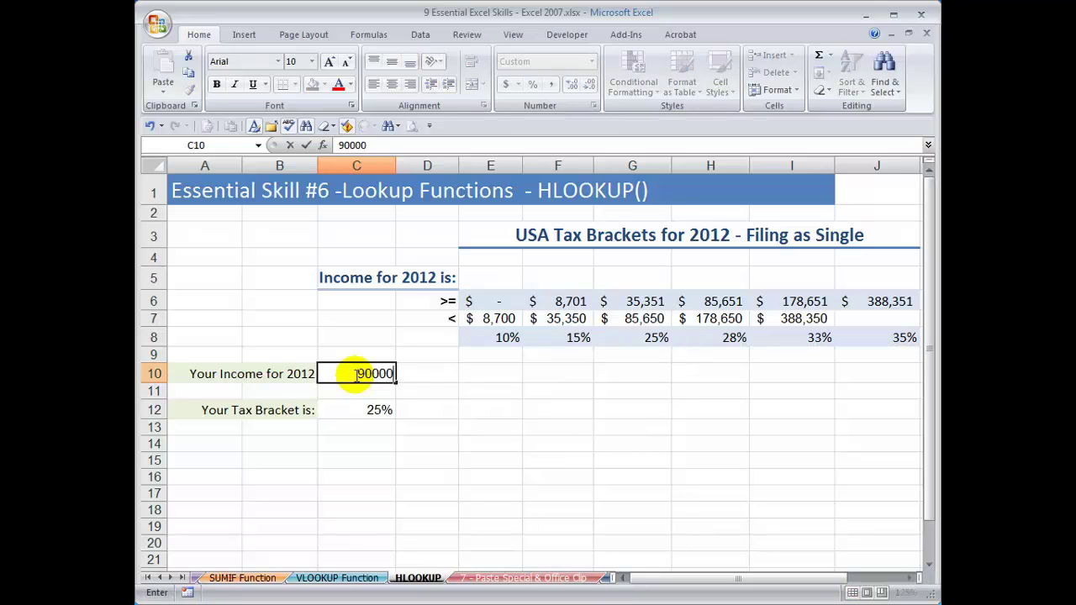
pyautogui.press('Return')
pyautogui.press('Return')
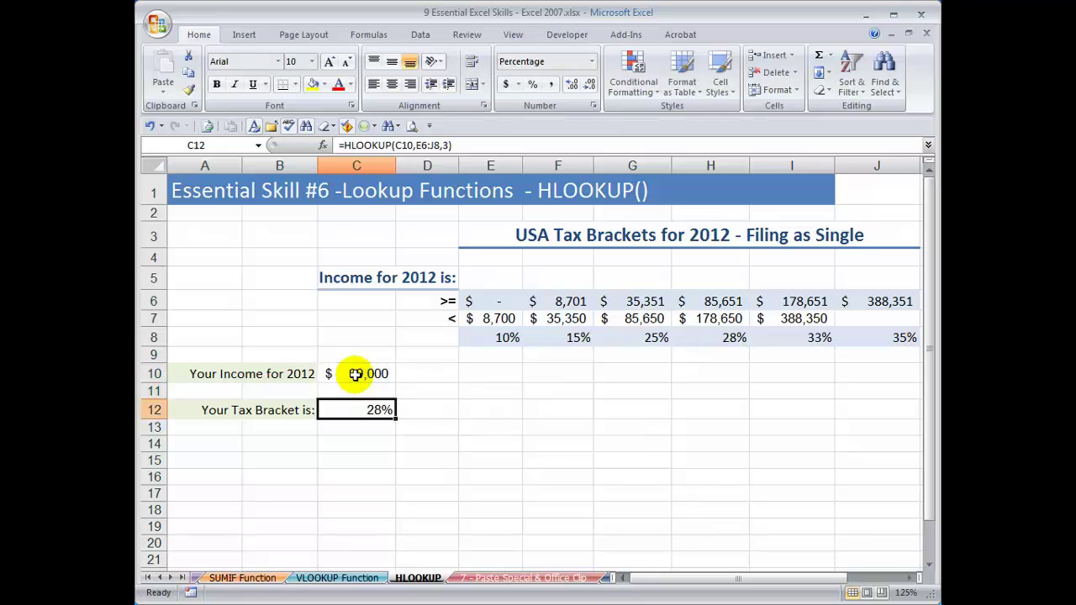
# Step: Clear the tax bracket cell C12 and rebuild its formula as =HLOOKUP(C10,E6:J8,3)
pyautogui.press('Delete')
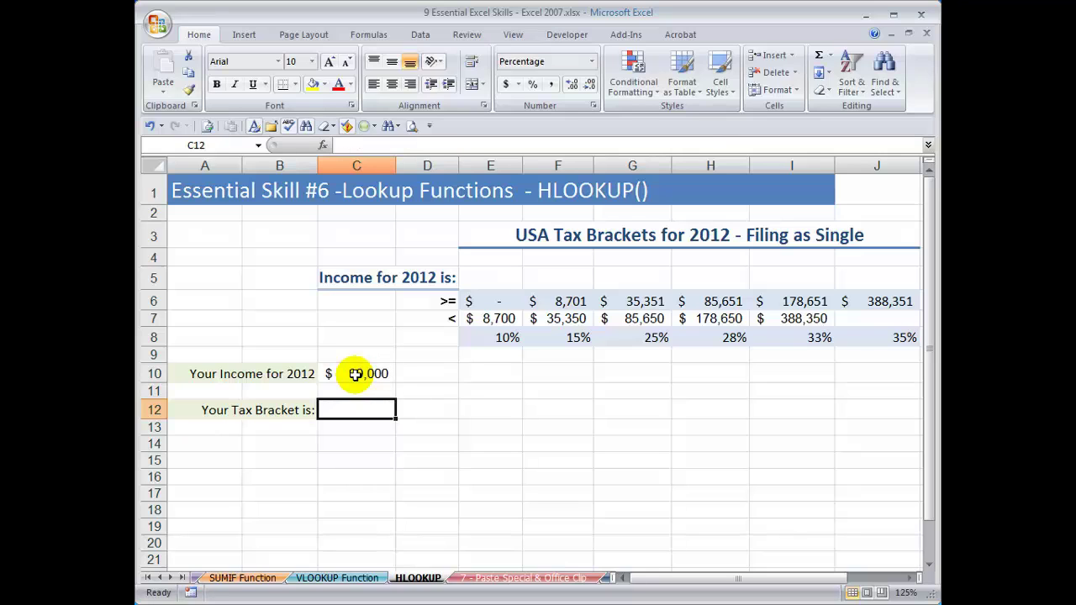
pyautogui.write('=hloo')
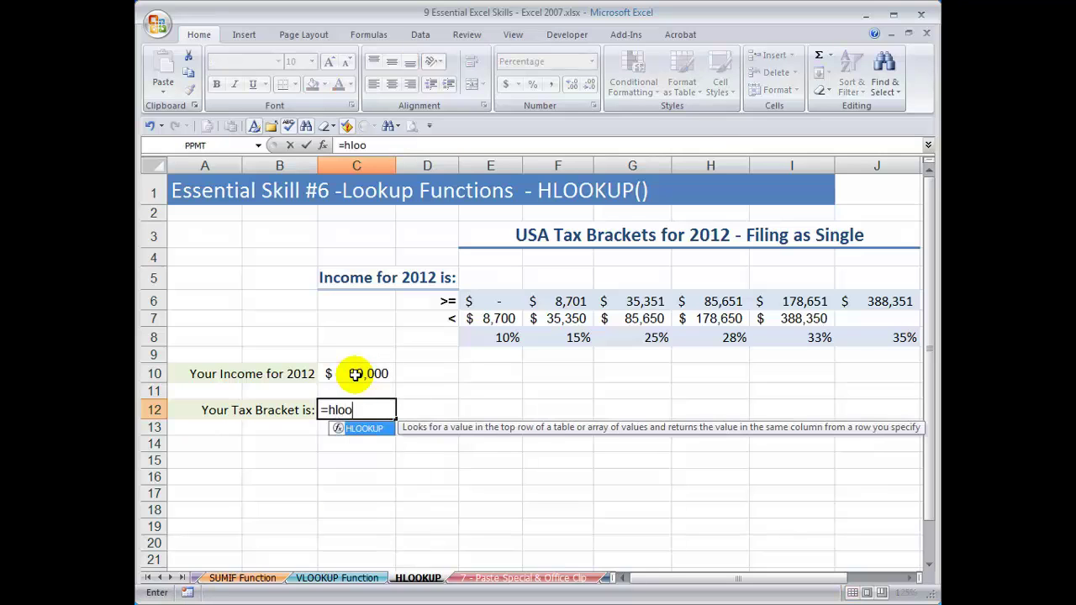
pyautogui.press('Tab')
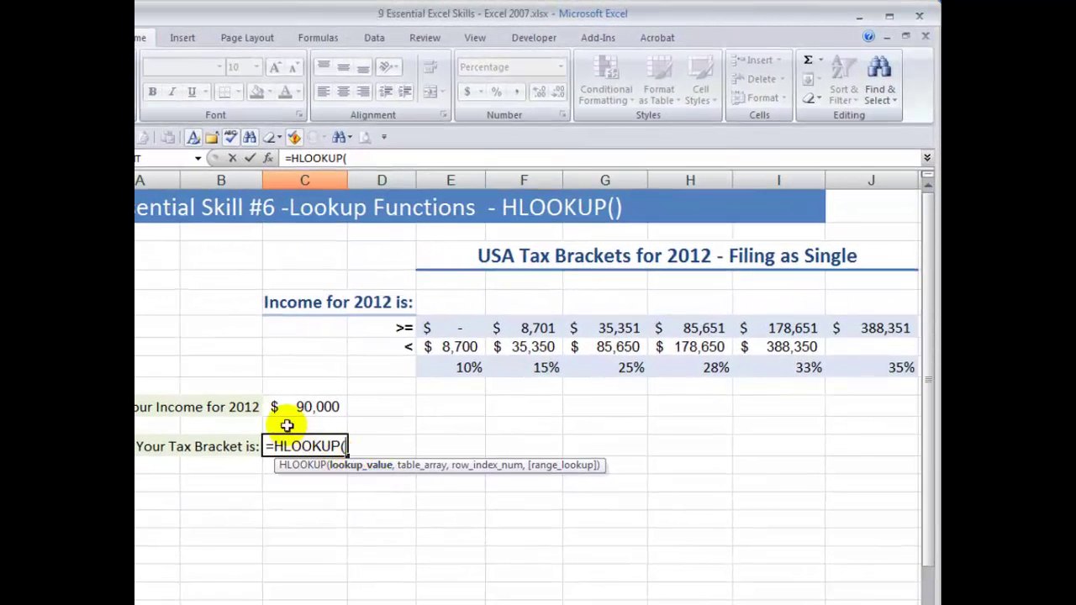
pyautogui.click(299, 406)
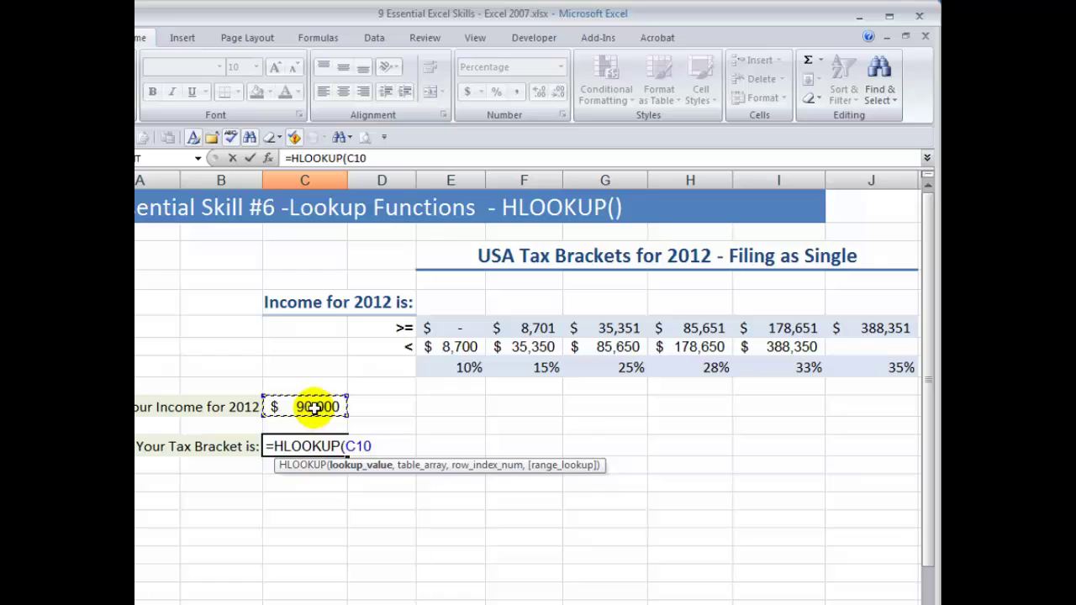
pyautogui.write(',')
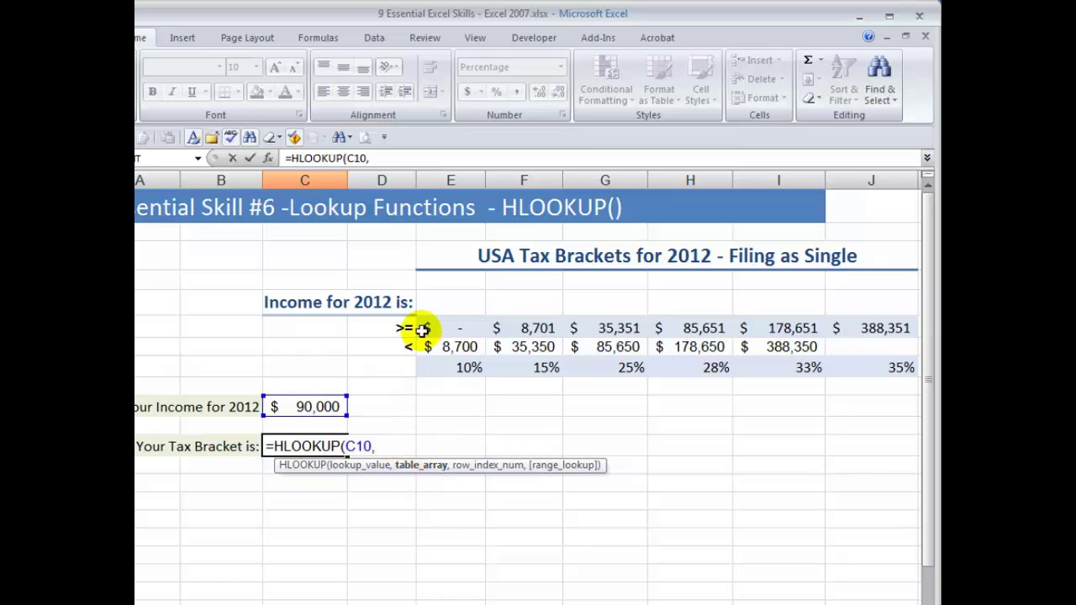
pyautogui.click(452, 327)
pyautogui.moveTo(452, 327); pyautogui.dragTo(860, 363)
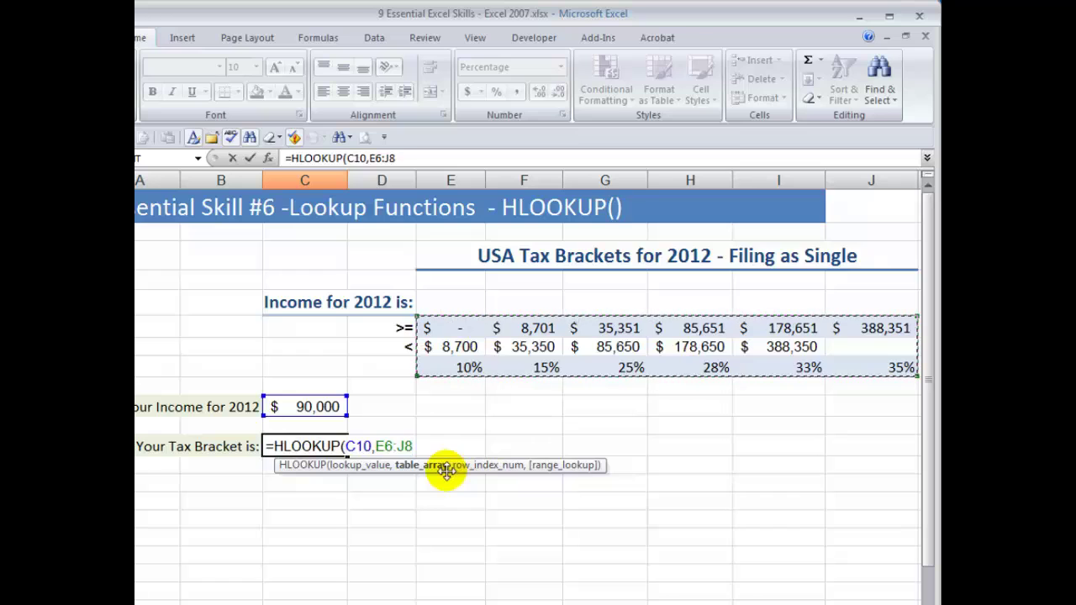
pyautogui.write(',')
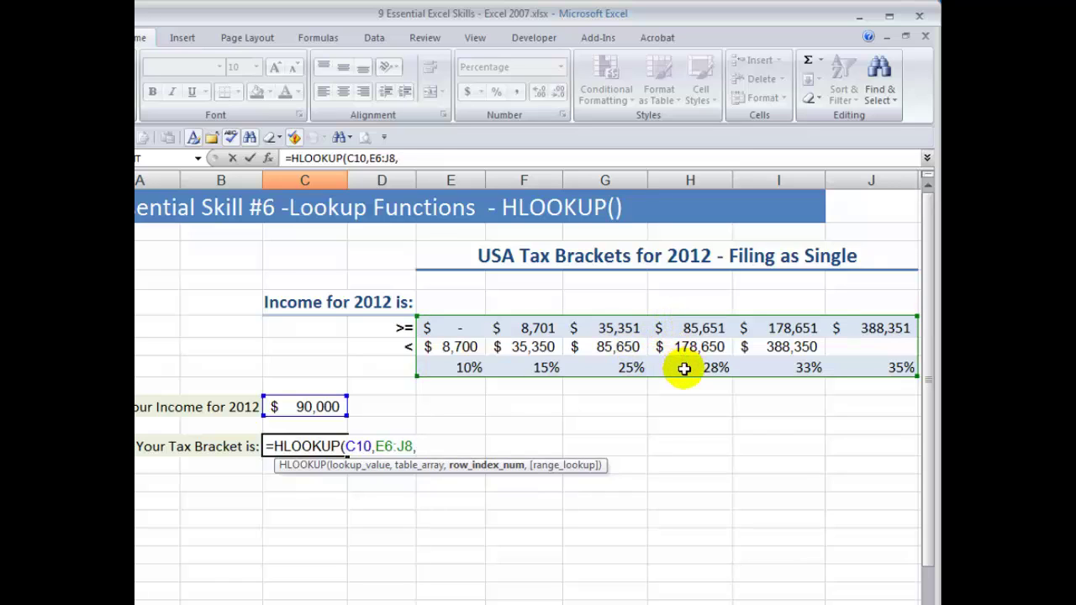
pyautogui.write('3')
pyautogui.write(')')
pyautogui.press('Return')
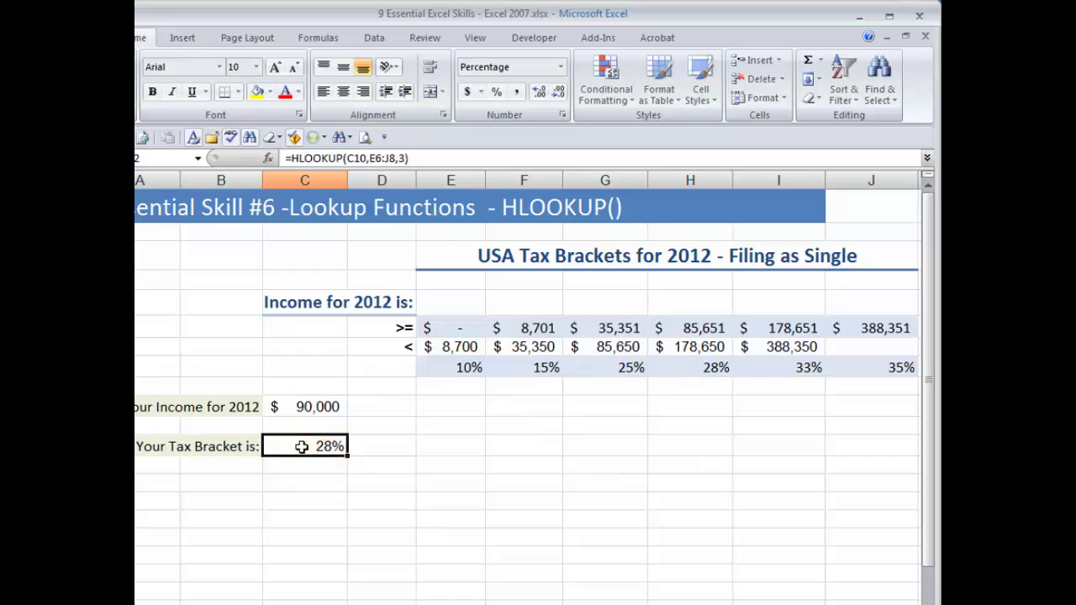
# Step: Review the income in C10 and the lookup_value and table_array arguments of the HLOOKUP in C12, leaving the formula as is
pyautogui.click(309, 407)
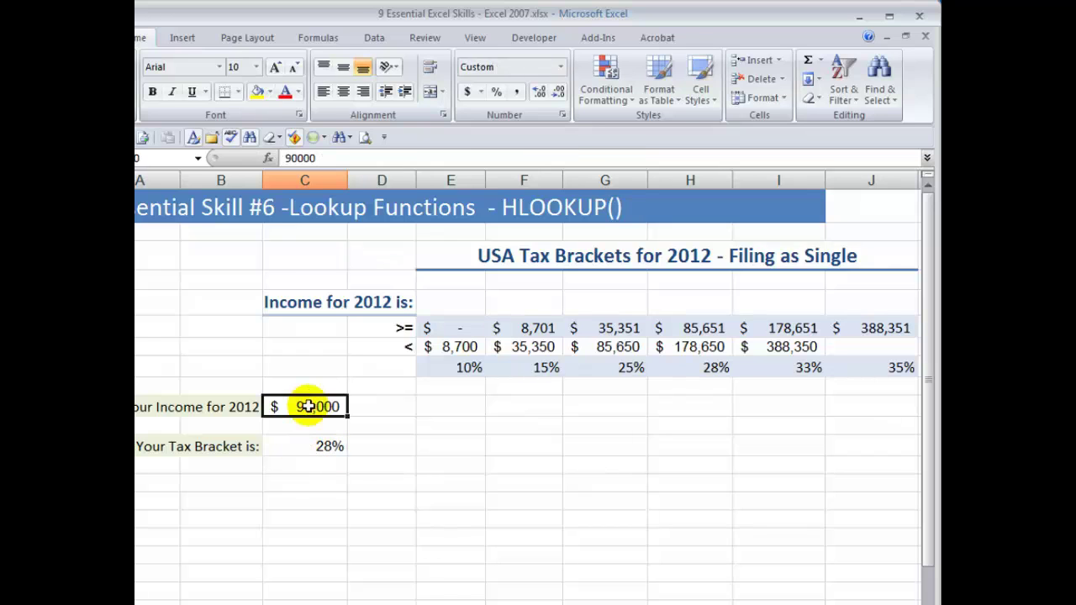
pyautogui.click(304, 445)
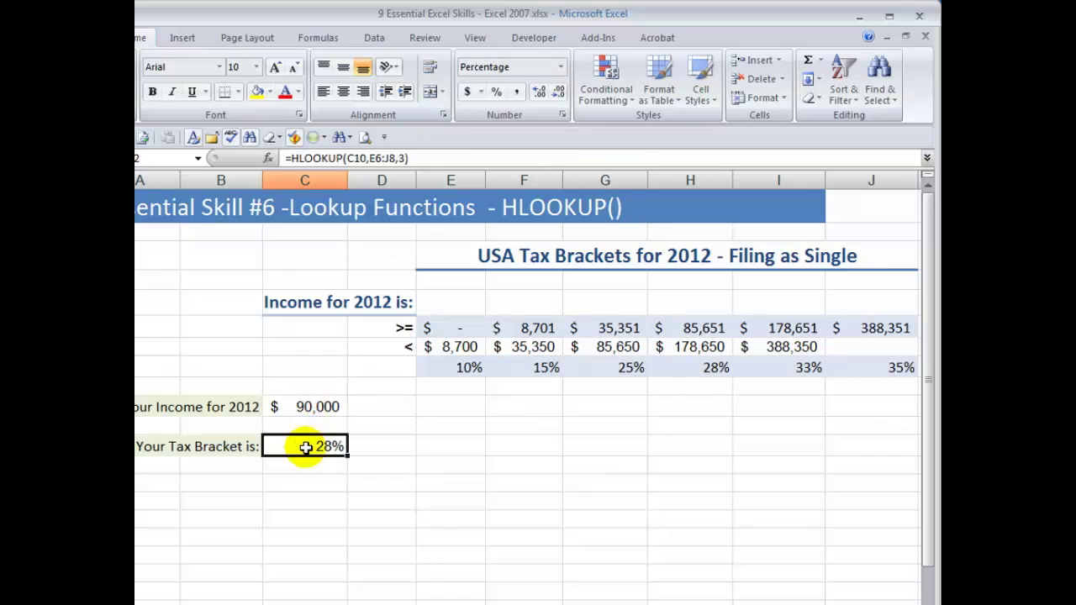
pyautogui.doubleClick(307, 447)
pyautogui.click(360, 465)
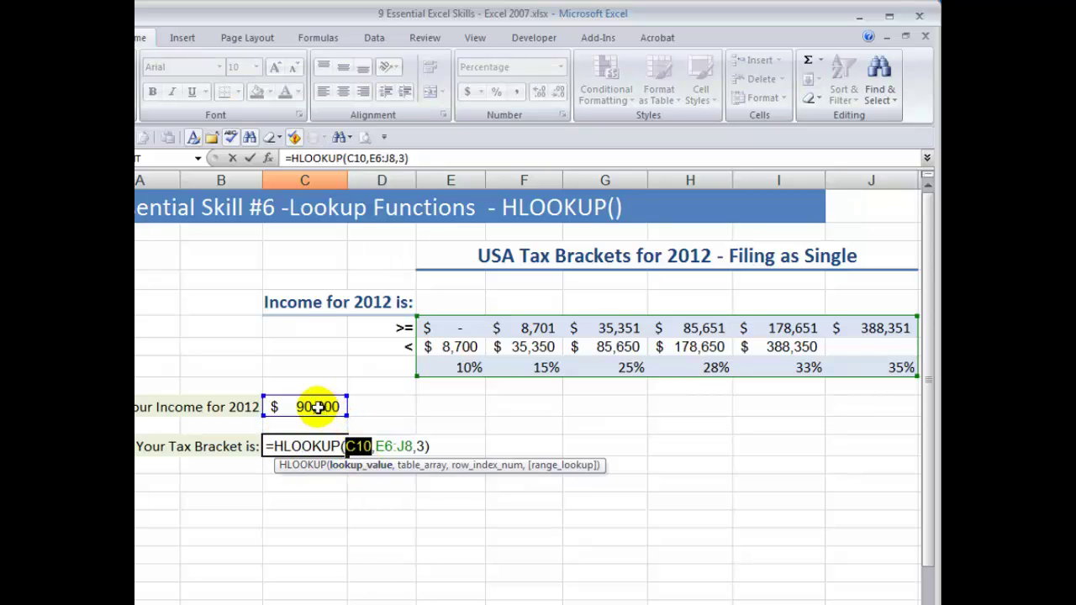
pyautogui.click(421, 465)
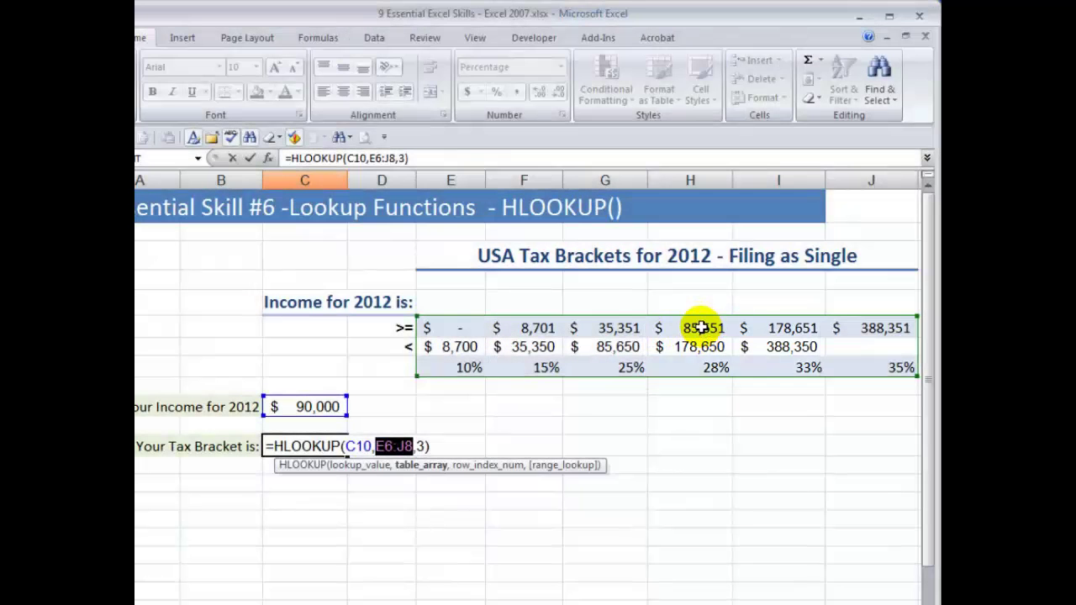
pyautogui.press('Return')
# Step: Trace the income in C10 through the row 6 thresholds in columns H and I to the matching tax rate in H8
pyautogui.click(699, 328)
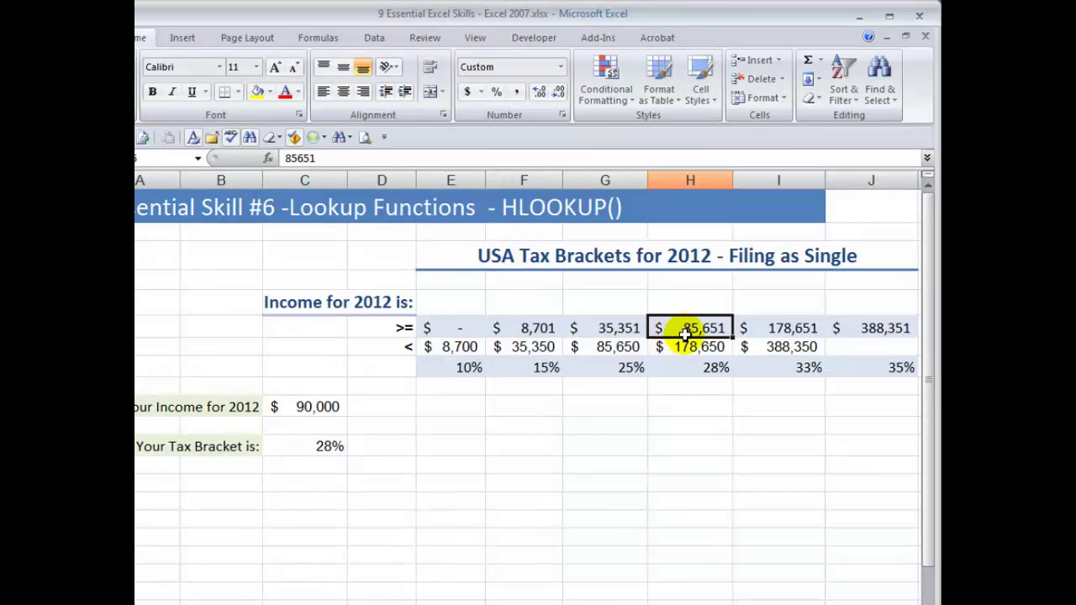
pyautogui.click(681, 329)
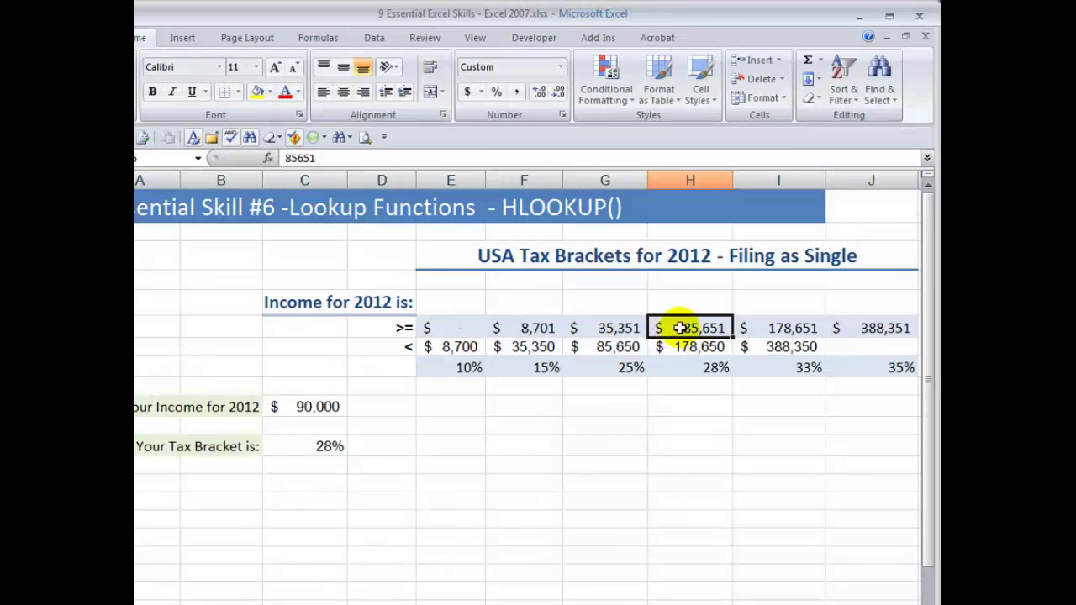
pyautogui.click(771, 332)
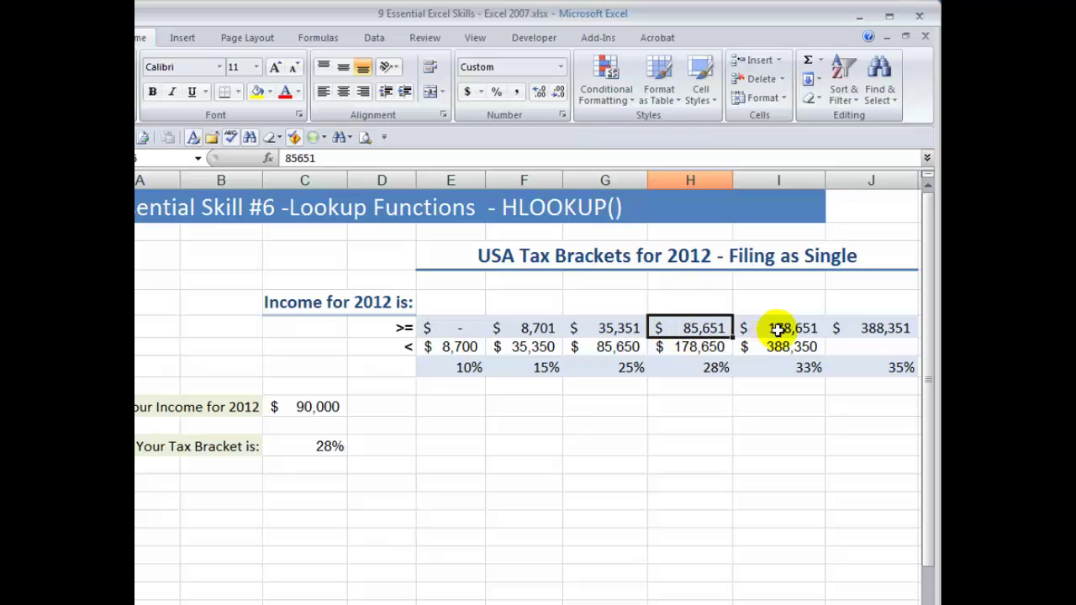
pyautogui.click(692, 327)
pyautogui.click(692, 327)
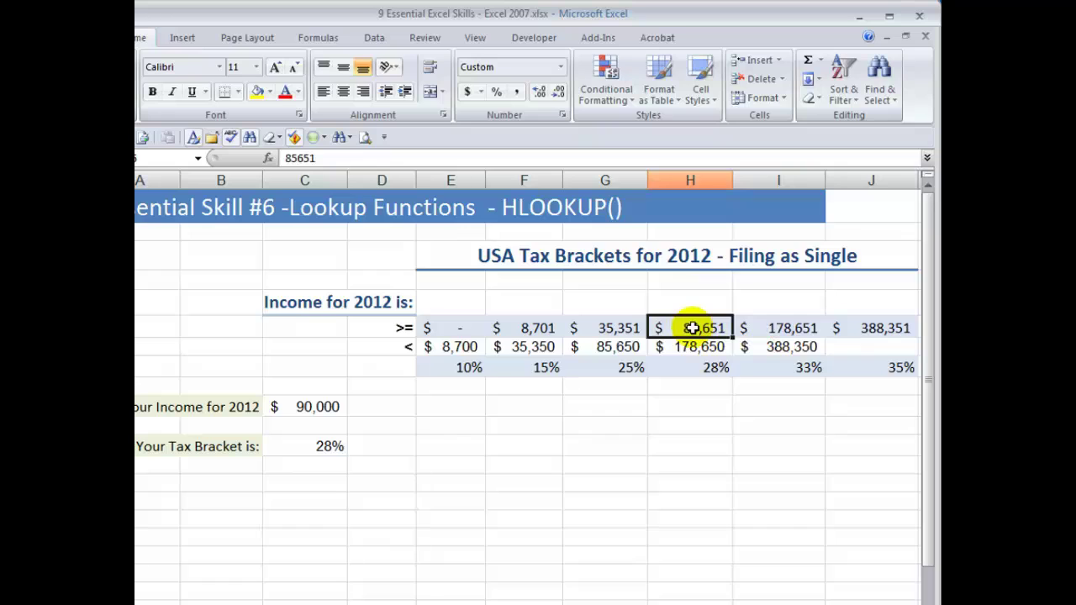
pyautogui.click(688, 368)
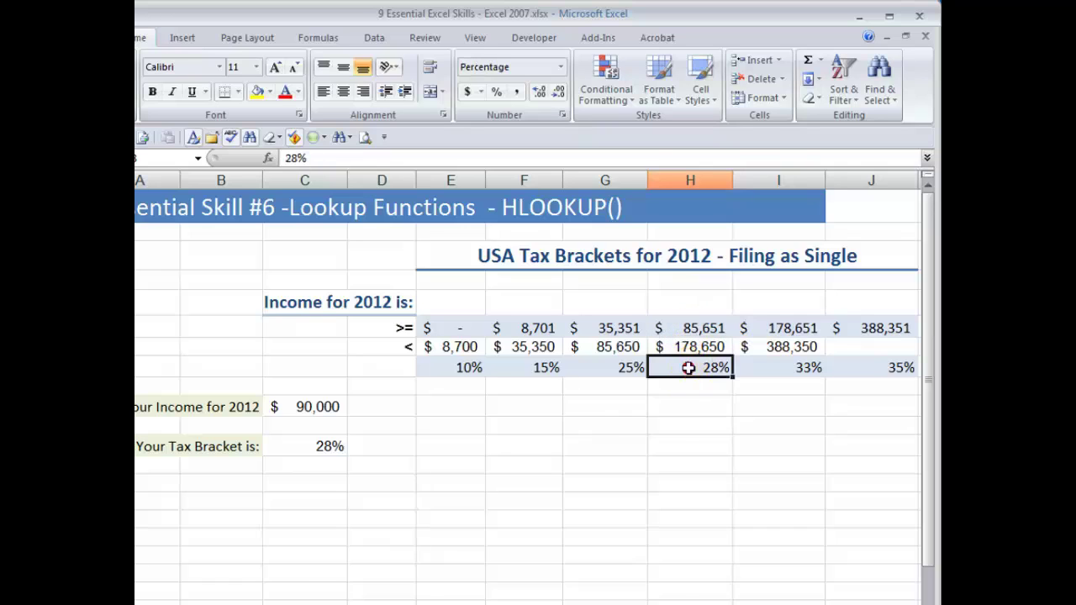
pyautogui.click(688, 367)
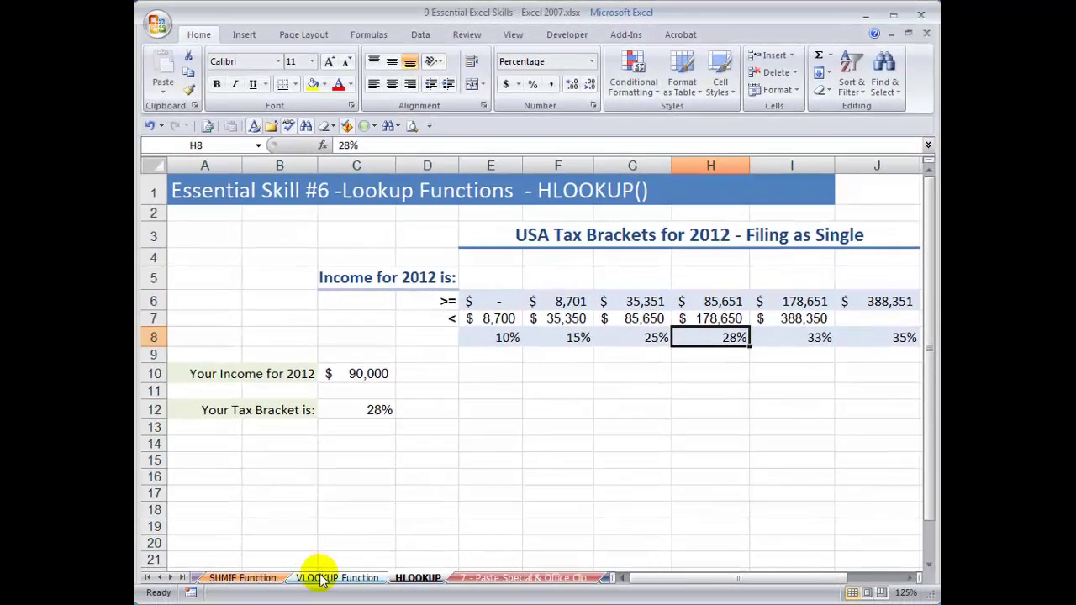
# Step: Return to the VLOOKUP Function sheet and select its title in A1
pyautogui.click(336, 579)
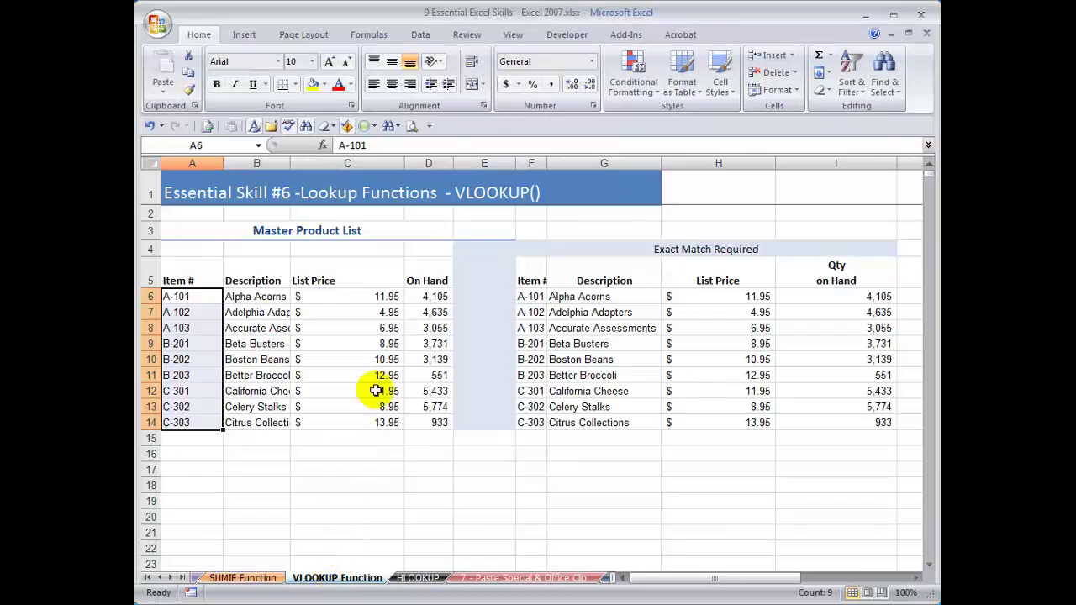
pyautogui.click(204, 194)
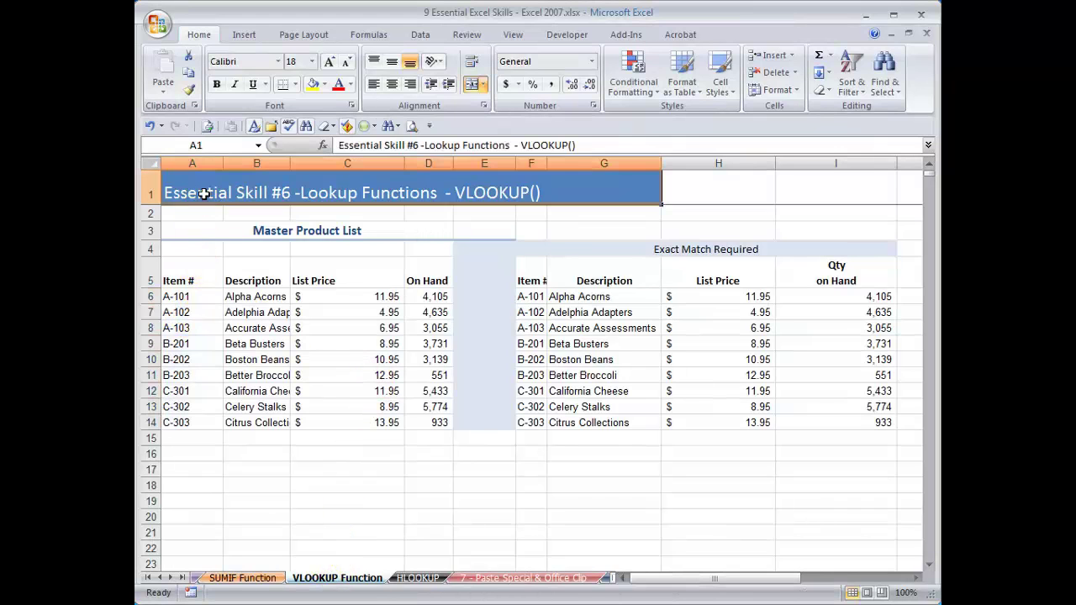